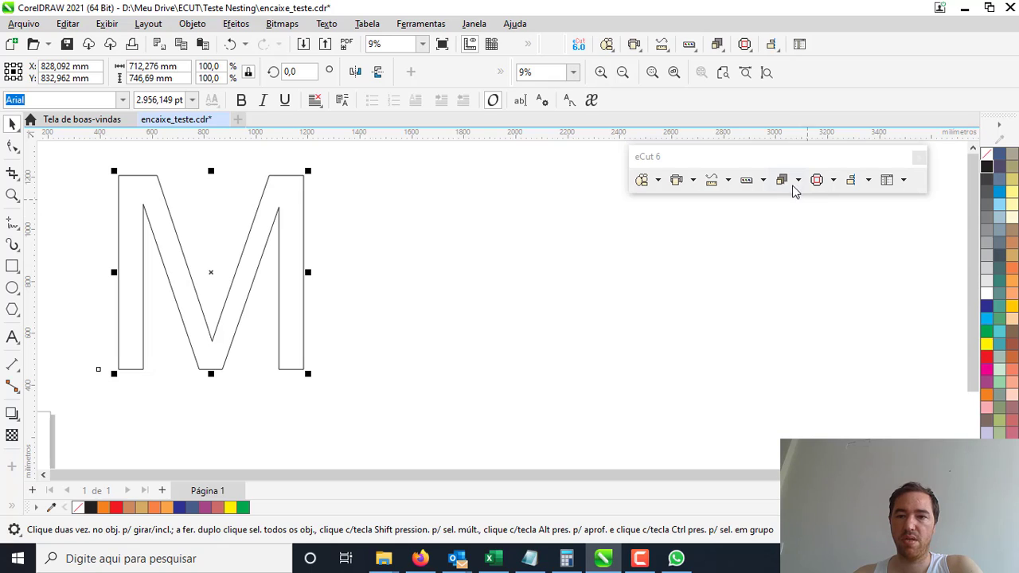
Run Planificar on the letter M with the "Criar borda suavizada (novo)" characteristic
{"action": "left_click", "coordinate": [798, 180]}
{"action": "left_click", "coordinate": [767, 182]}
{"action": "left_click", "coordinate": [766, 181]}
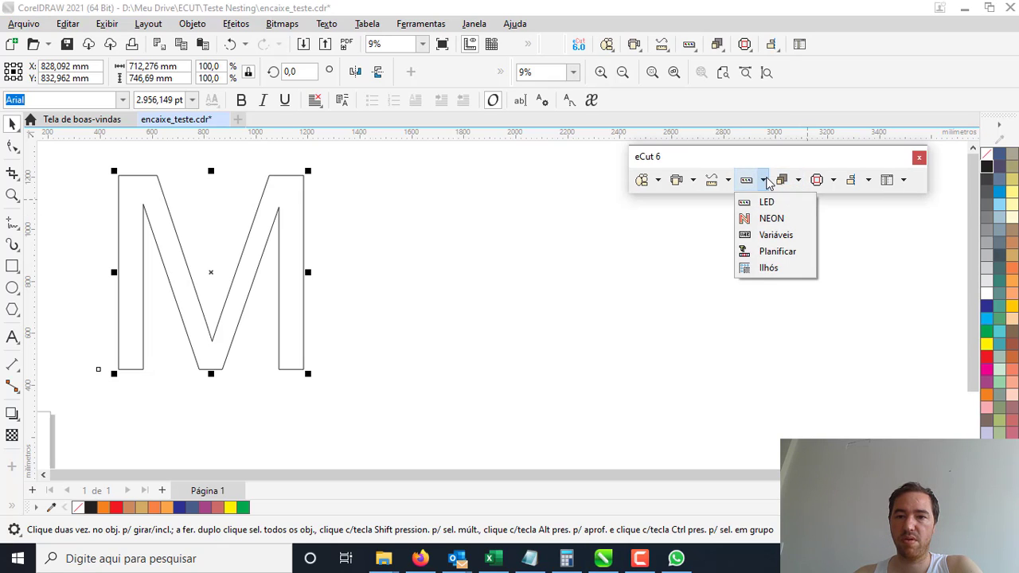
{"action": "left_click", "coordinate": [775, 252]}
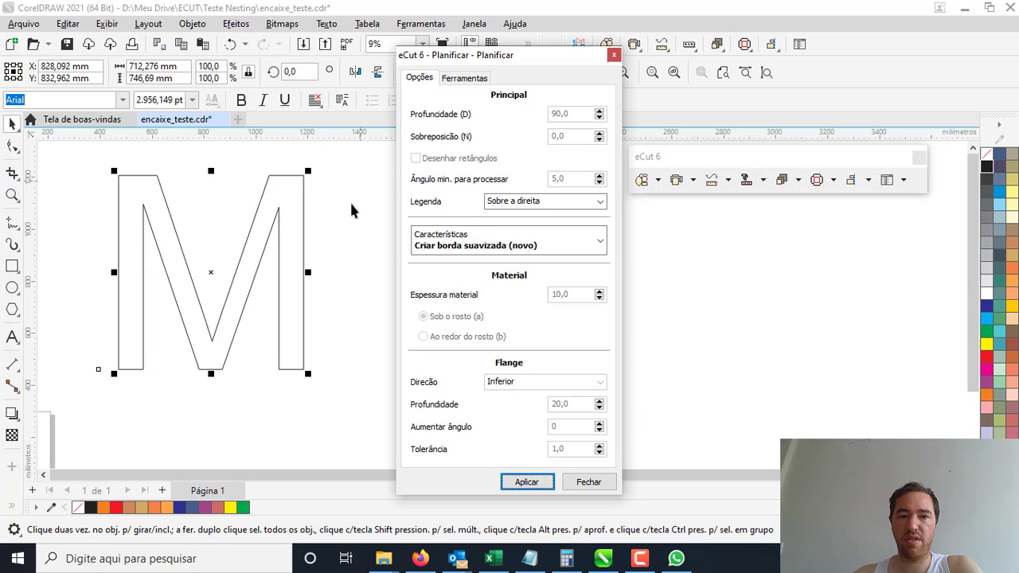
{"action": "left_click", "coordinate": [519, 240]}
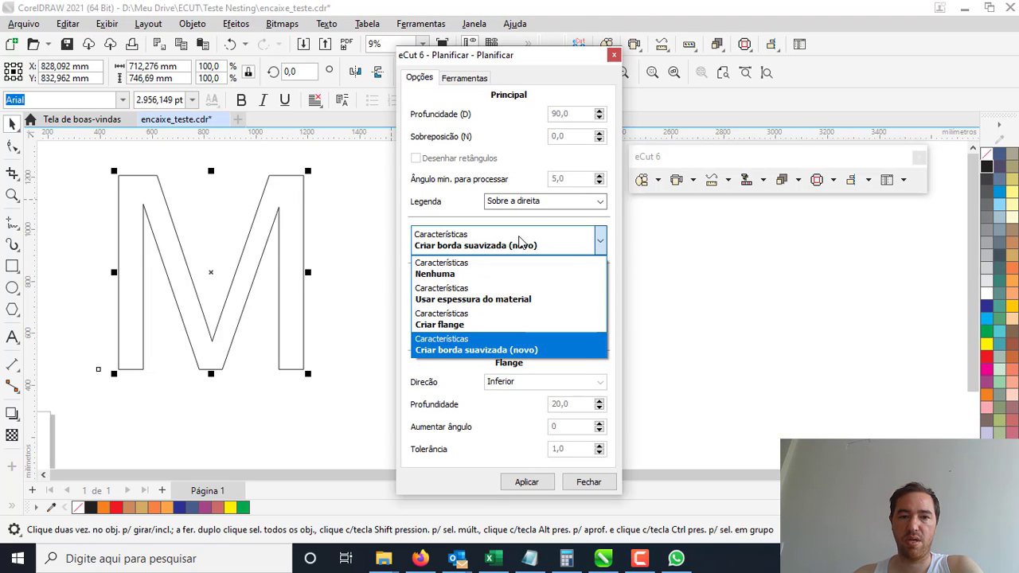
{"action": "left_click", "coordinate": [498, 351]}
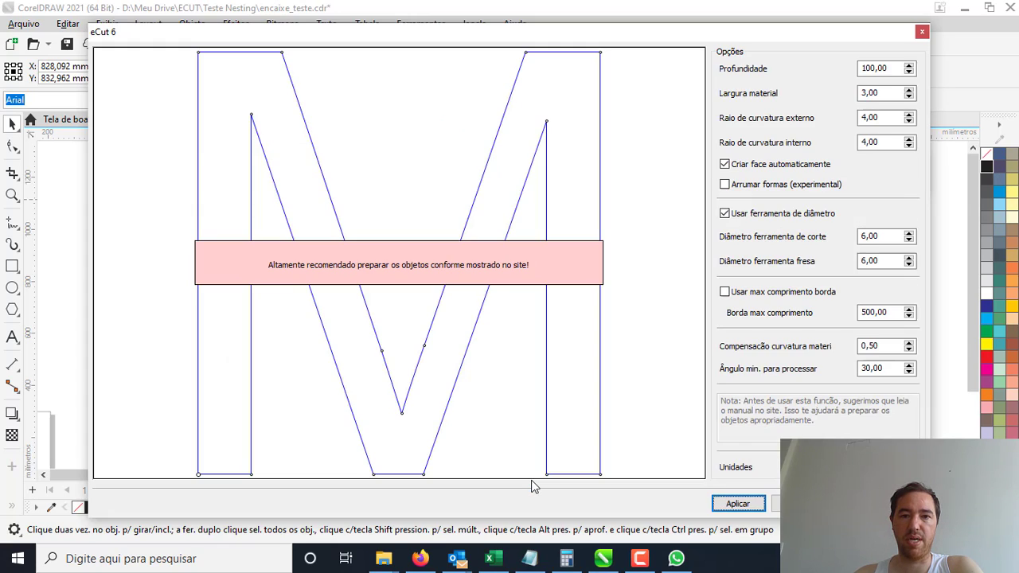
{"action": "left_click", "coordinate": [526, 482]}
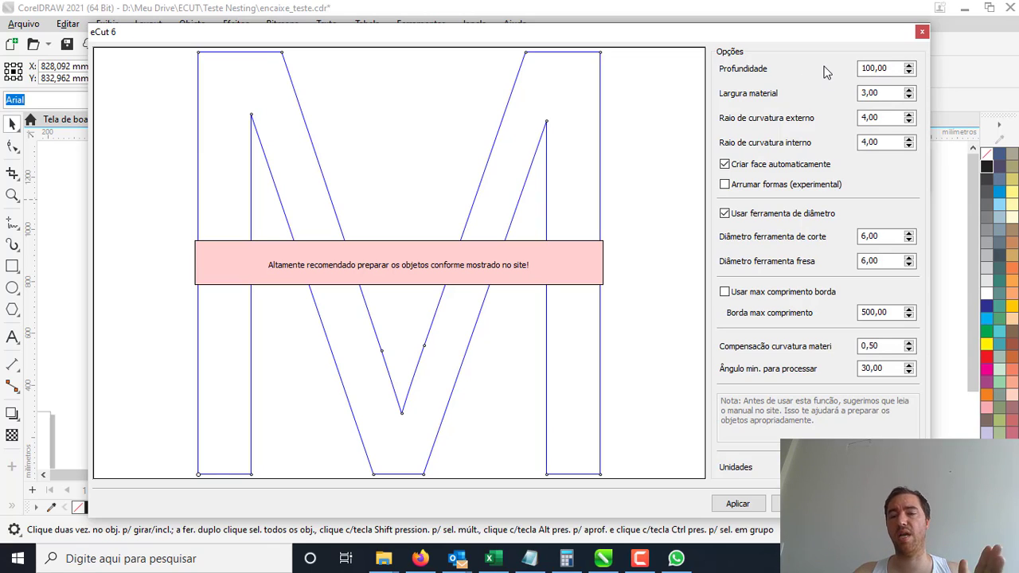
Examine the depth, material width, and external and internal curvature radius settings for the M's border
{"action": "double_click", "coordinate": [899, 69]}
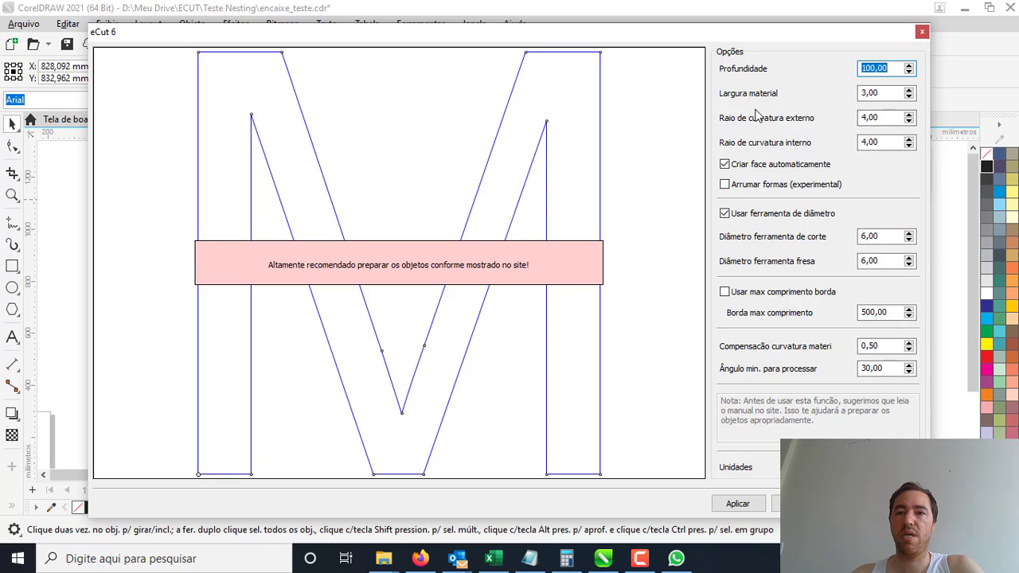
{"action": "left_click", "coordinate": [889, 120]}
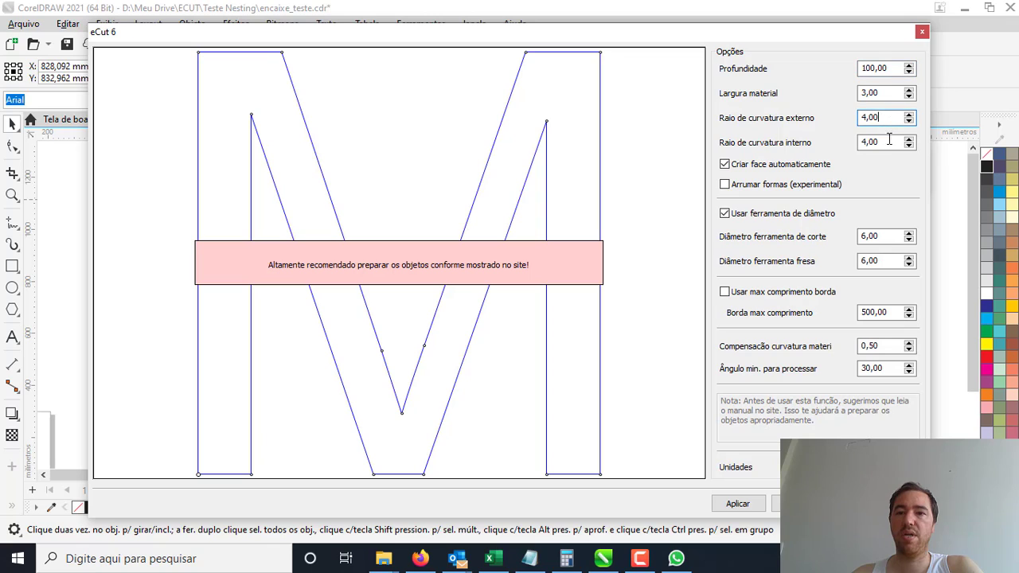
{"action": "left_click", "coordinate": [889, 142]}
{"action": "left_click", "coordinate": [888, 118]}
{"action": "left_click", "coordinate": [889, 94]}
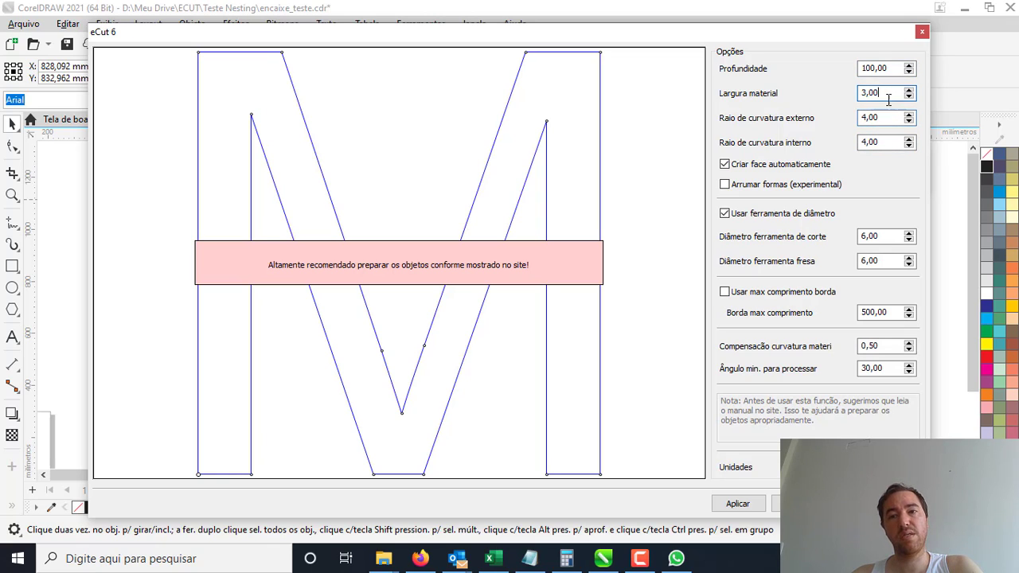
{"action": "left_click", "coordinate": [889, 119]}
{"action": "left_click", "coordinate": [890, 141]}
{"action": "left_click", "coordinate": [889, 118]}
{"action": "left_click", "coordinate": [889, 140]}
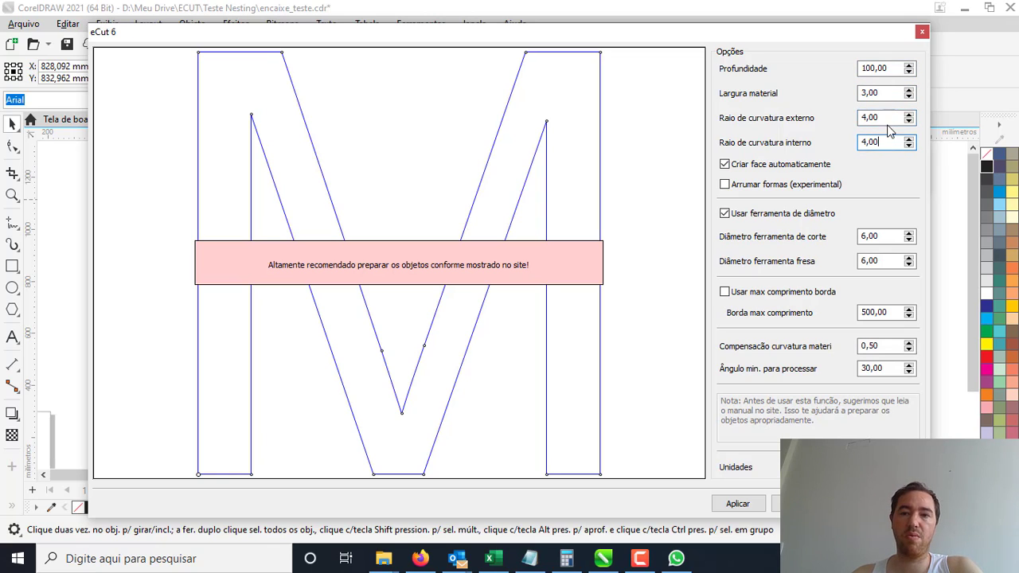
{"action": "left_click", "coordinate": [890, 117]}
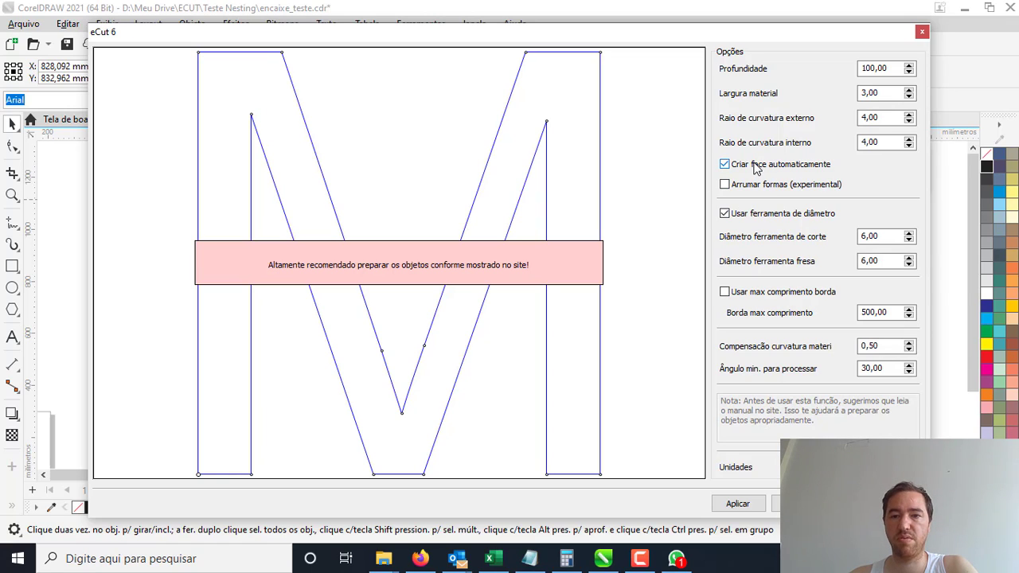
Generate the flattened border strip of the M with automatic face creation and the tool diameter option enabled
{"action": "left_click", "coordinate": [819, 220]}
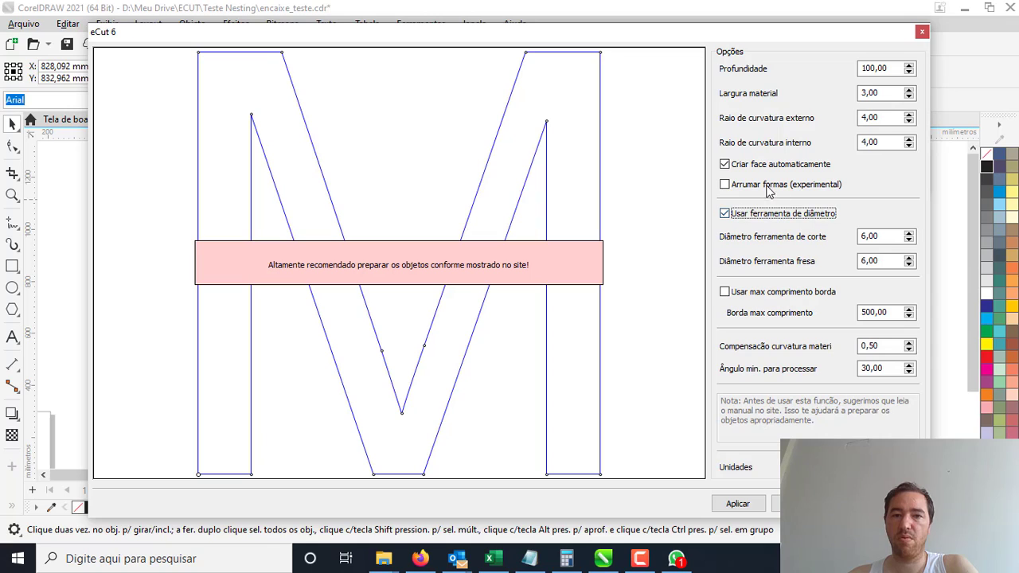
{"action": "left_click", "coordinate": [750, 506]}
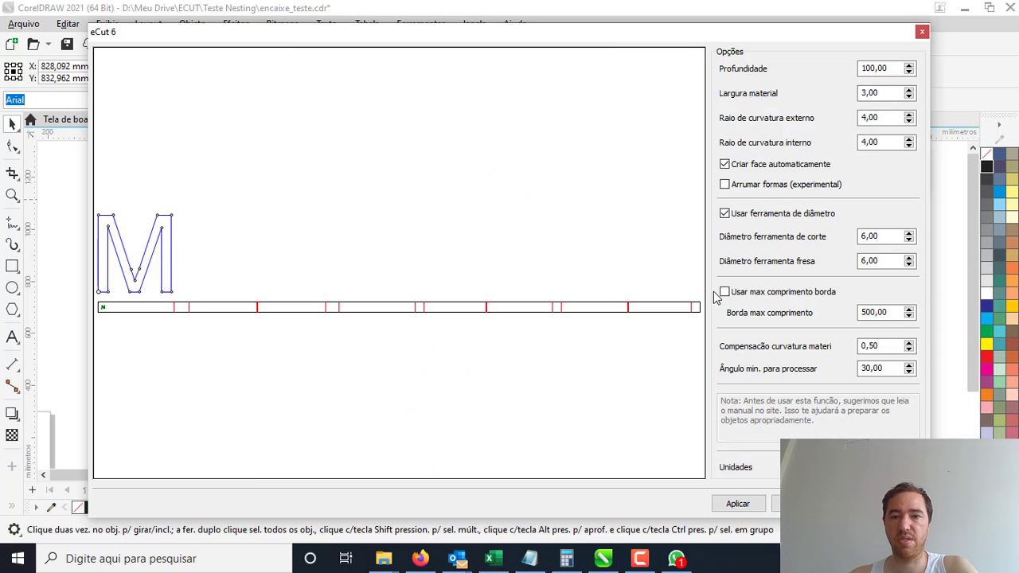
Examine the fold lines on the flattened border strip against the corners of the letter M
{"action": "left_click_drag", "start_coordinate": [321, 262], "coordinate": [411, 258]}
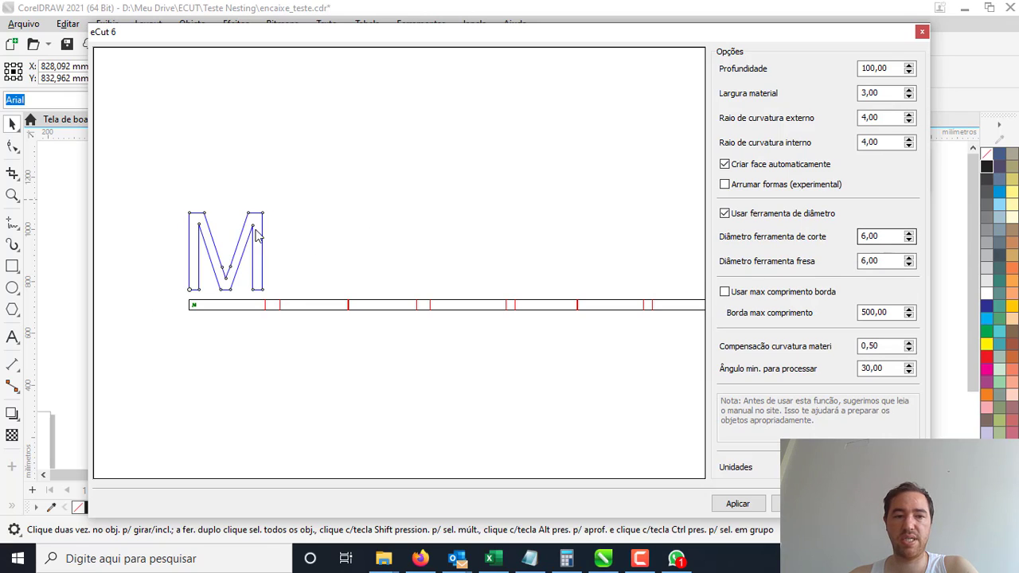
{"action": "scroll", "coordinate": [247, 307], "scroll_direction": "up", "scroll_amount": 5}
{"action": "left_click_drag", "start_coordinate": [532, 250], "coordinate": [325, 237]}
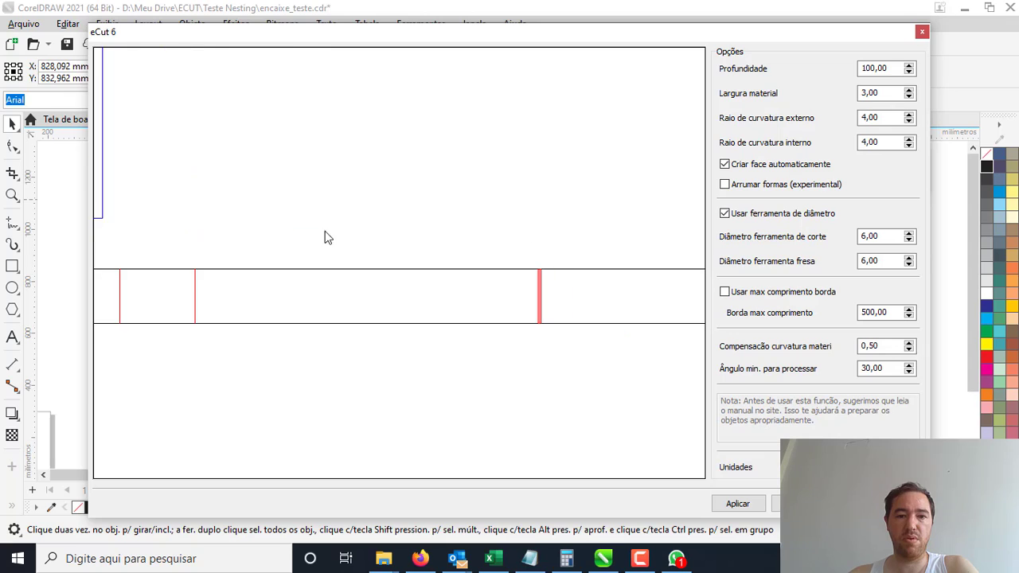
{"action": "scroll", "coordinate": [474, 291], "scroll_direction": "up", "scroll_amount": 5}
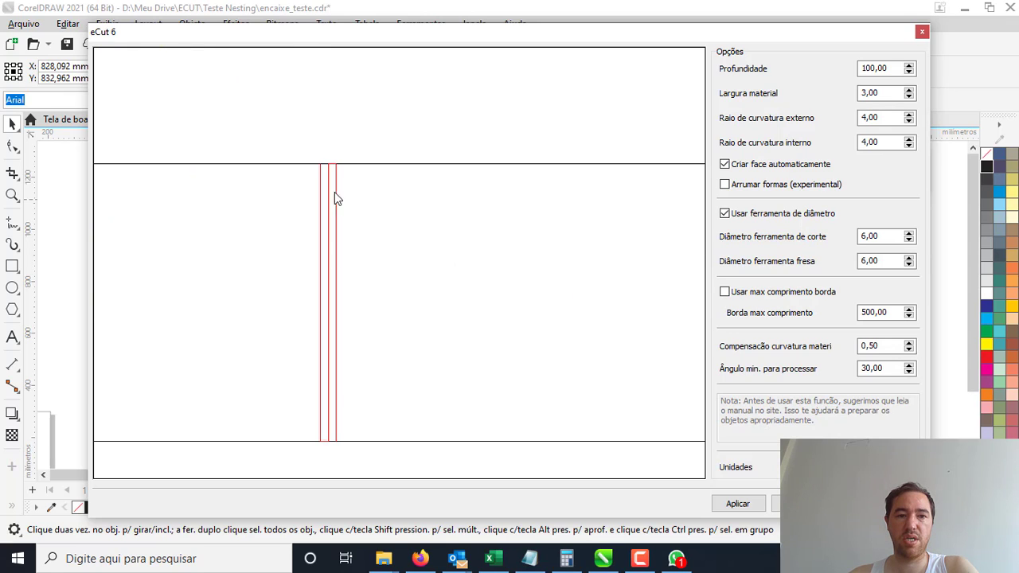
{"action": "scroll", "coordinate": [474, 205], "scroll_direction": "down", "scroll_amount": 5}
{"action": "scroll", "coordinate": [483, 216], "scroll_direction": "up", "scroll_amount": 8}
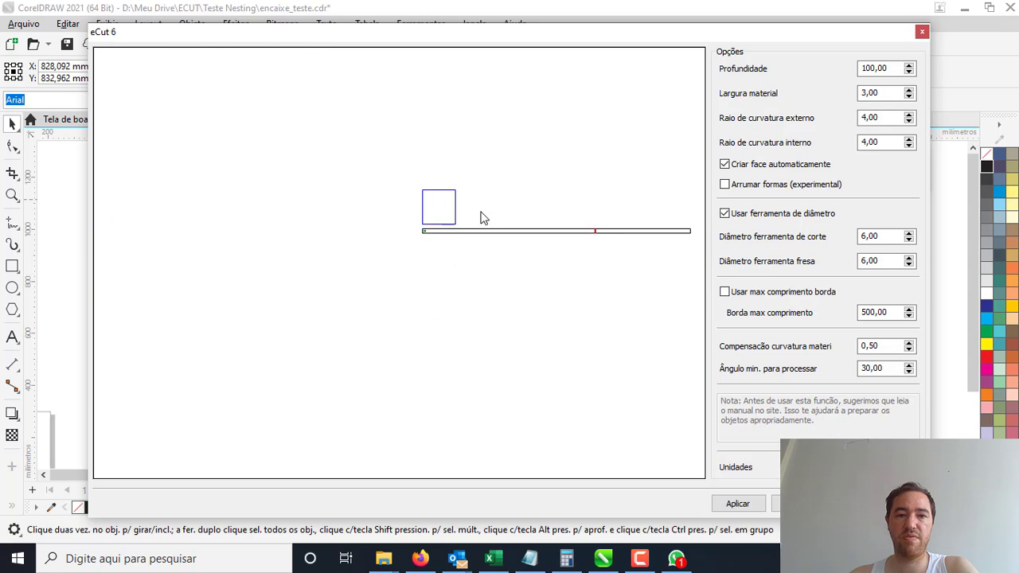
{"action": "scroll", "coordinate": [478, 237], "scroll_direction": "down", "scroll_amount": 5}
{"action": "scroll", "coordinate": [414, 235], "scroll_direction": "up", "scroll_amount": 3}
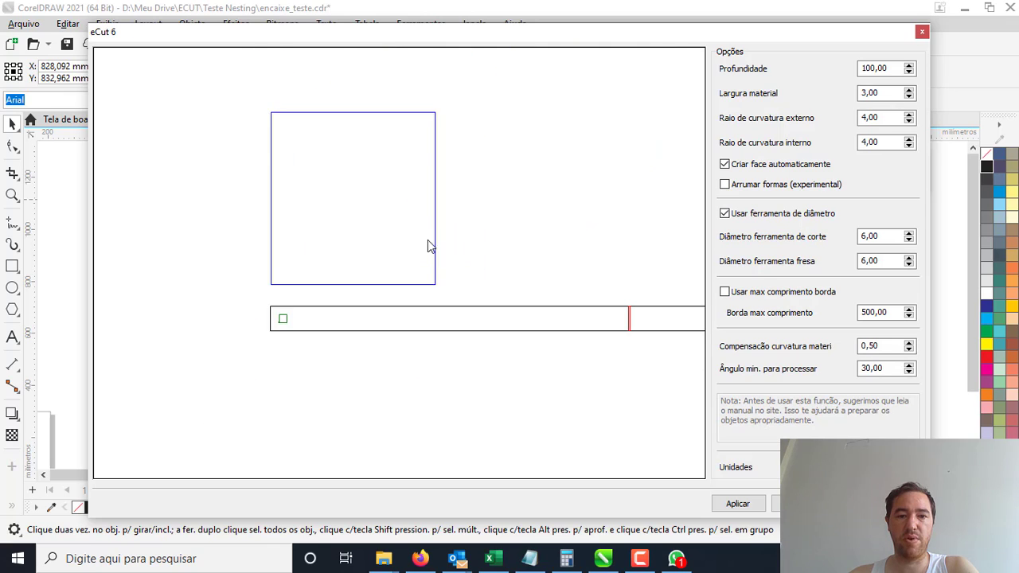
{"action": "scroll", "coordinate": [427, 240], "scroll_direction": "down", "scroll_amount": 3}
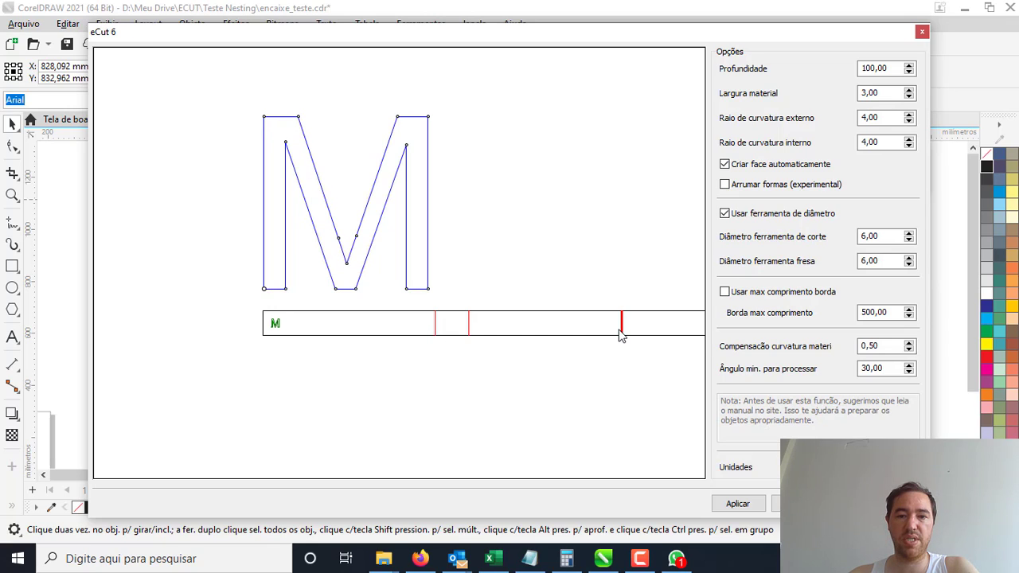
{"action": "scroll", "coordinate": [622, 334], "scroll_direction": "up", "scroll_amount": 2}
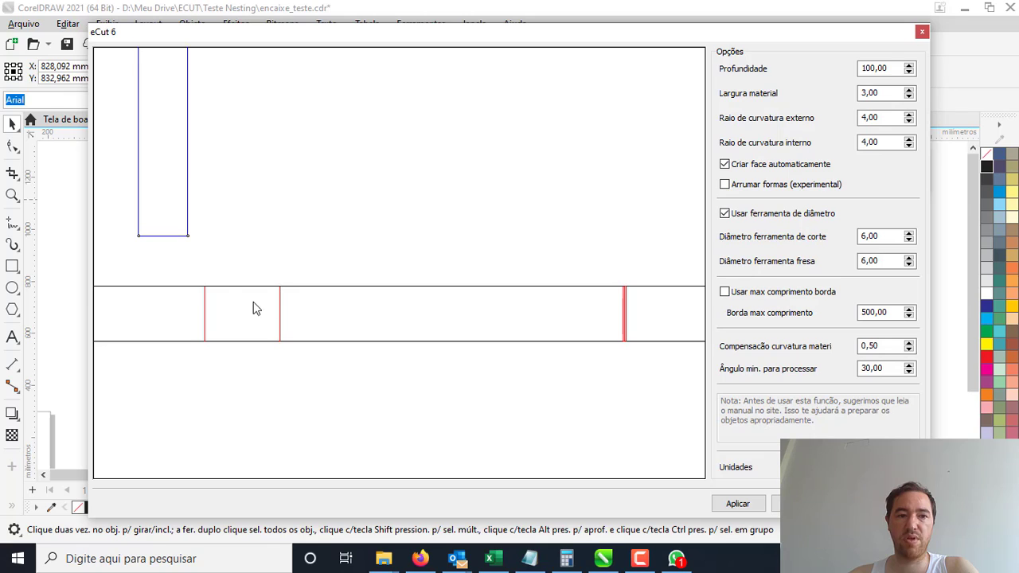
{"action": "left_click_drag", "start_coordinate": [598, 341], "coordinate": [512, 345]}
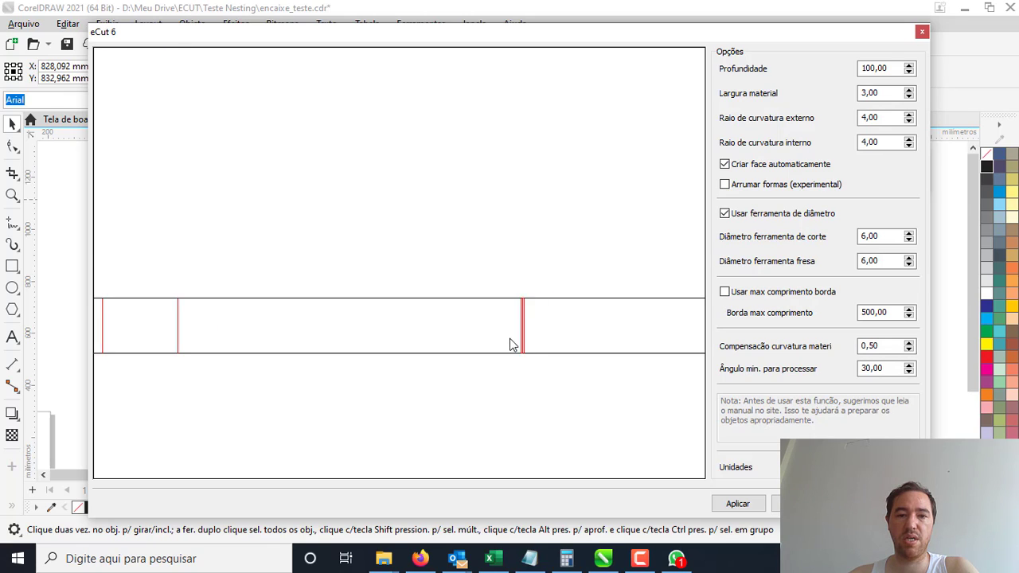
{"action": "scroll", "coordinate": [526, 341], "scroll_direction": "up", "scroll_amount": 2}
{"action": "scroll", "coordinate": [525, 338], "scroll_direction": "down", "scroll_amount": 4}
{"action": "scroll", "coordinate": [273, 278], "scroll_direction": "up", "scroll_amount": 2}
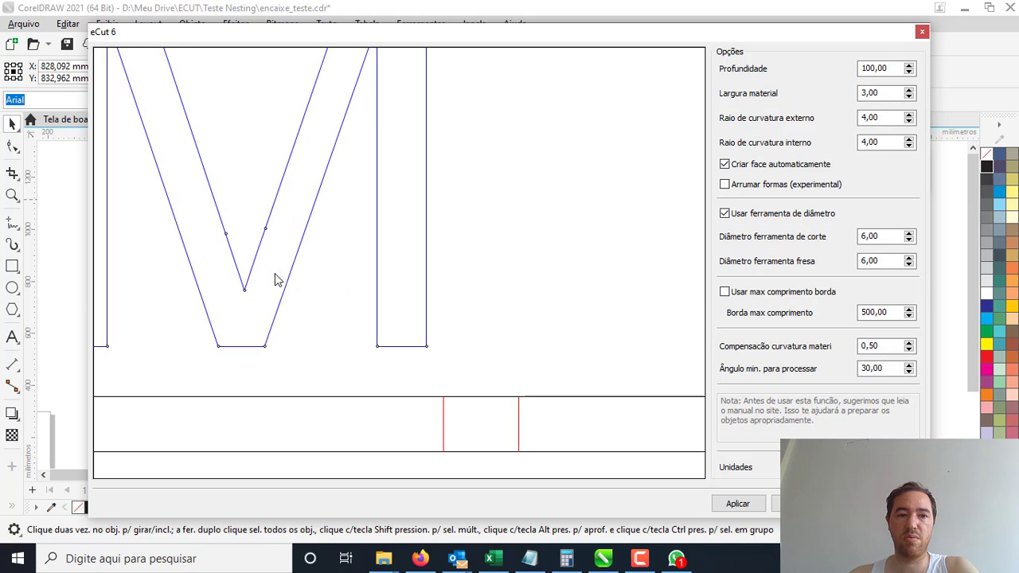
{"action": "scroll", "coordinate": [478, 302], "scroll_direction": "down", "scroll_amount": 4}
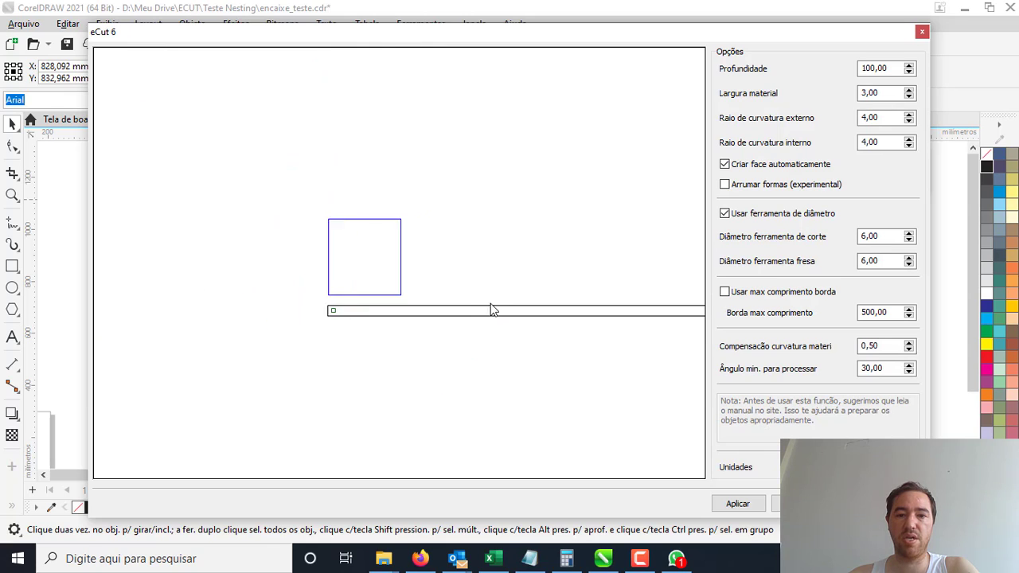
{"action": "scroll", "coordinate": [448, 316], "scroll_direction": "up", "scroll_amount": 4}
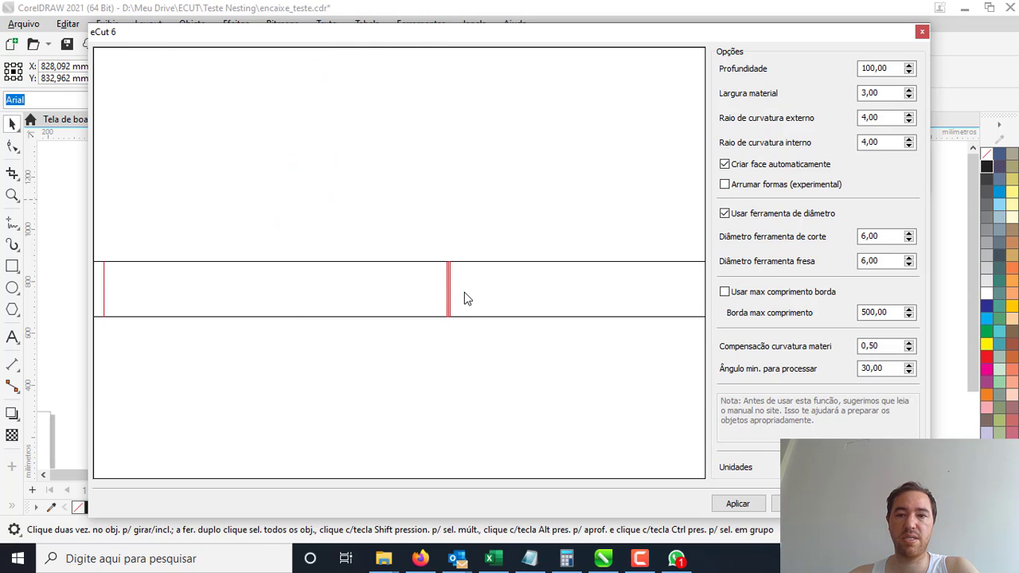
{"action": "scroll", "coordinate": [467, 298], "scroll_direction": "down", "scroll_amount": 3}
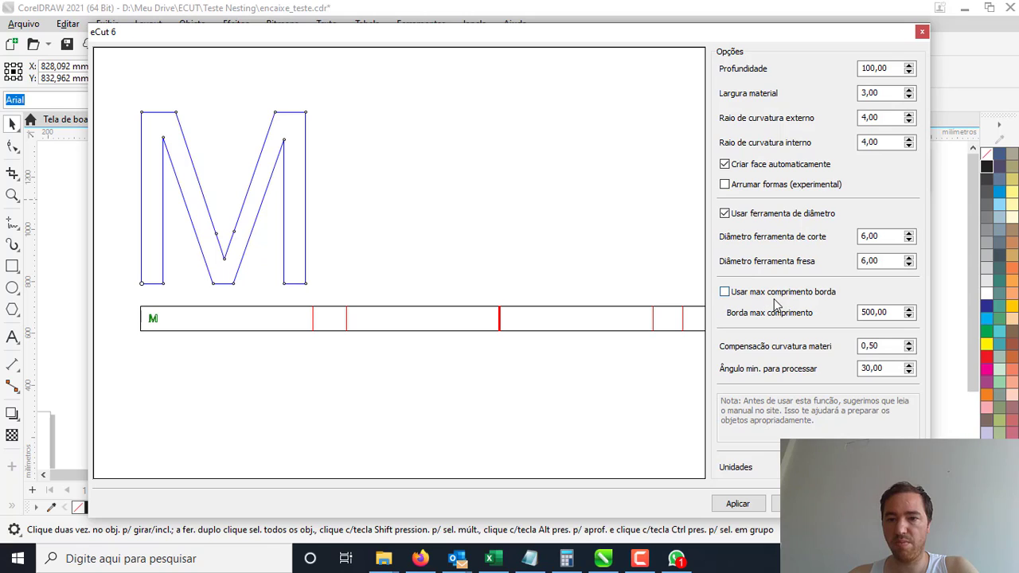
Limit the border pieces to a maximum length of 500 and regenerate the flattened strip
{"action": "scroll", "coordinate": [441, 283], "scroll_direction": "down", "scroll_amount": 3}
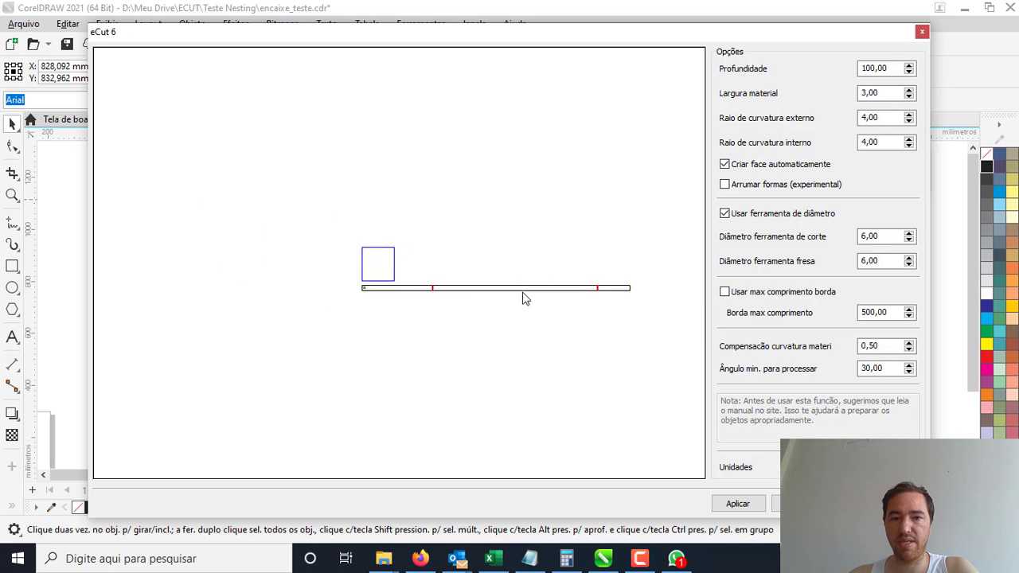
{"action": "scroll", "coordinate": [510, 292], "scroll_direction": "up", "scroll_amount": 2}
{"action": "left_click_drag", "start_coordinate": [496, 289], "coordinate": [406, 280]}
{"action": "scroll", "coordinate": [405, 281], "scroll_direction": "down", "scroll_amount": 2}
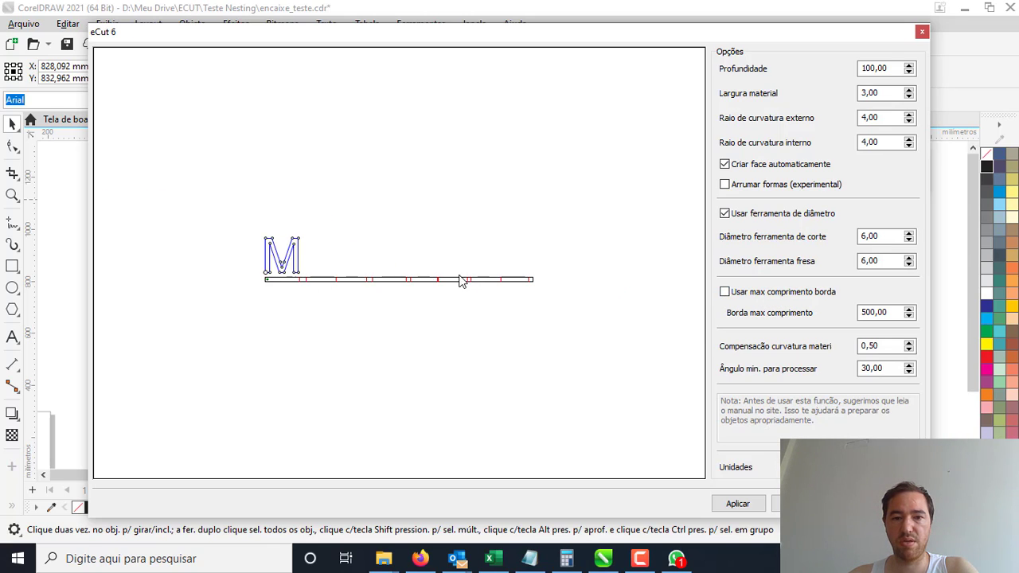
{"action": "scroll", "coordinate": [391, 284], "scroll_direction": "up", "scroll_amount": 3}
{"action": "scroll", "coordinate": [391, 284], "scroll_direction": "down", "scroll_amount": 3}
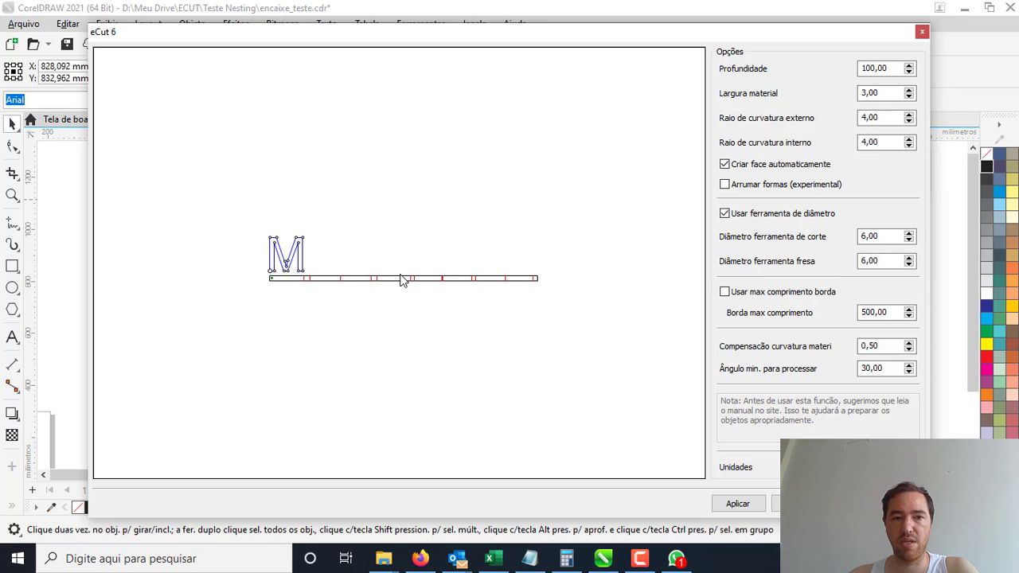
{"action": "left_click", "coordinate": [764, 295]}
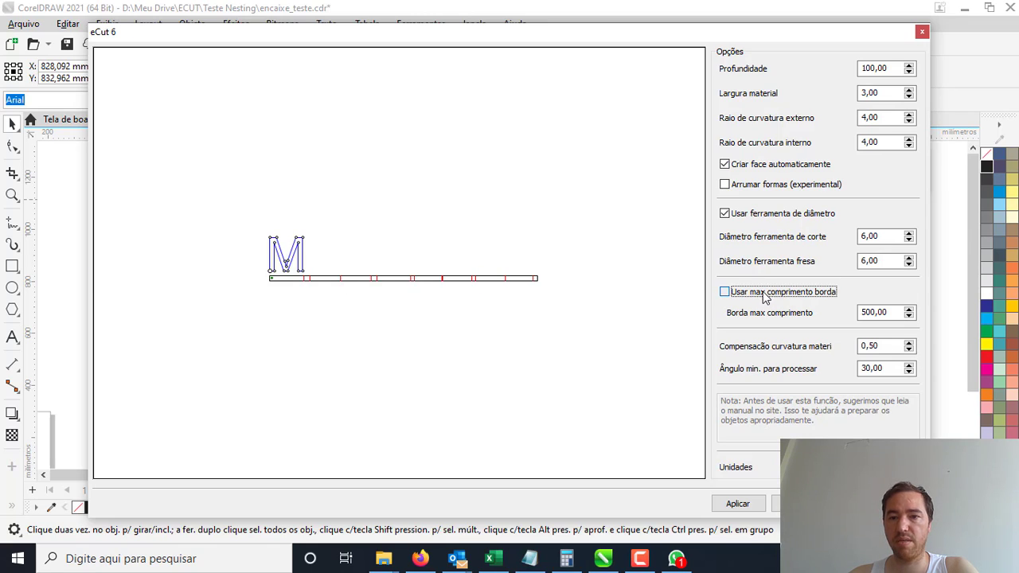
{"action": "left_click", "coordinate": [738, 505]}
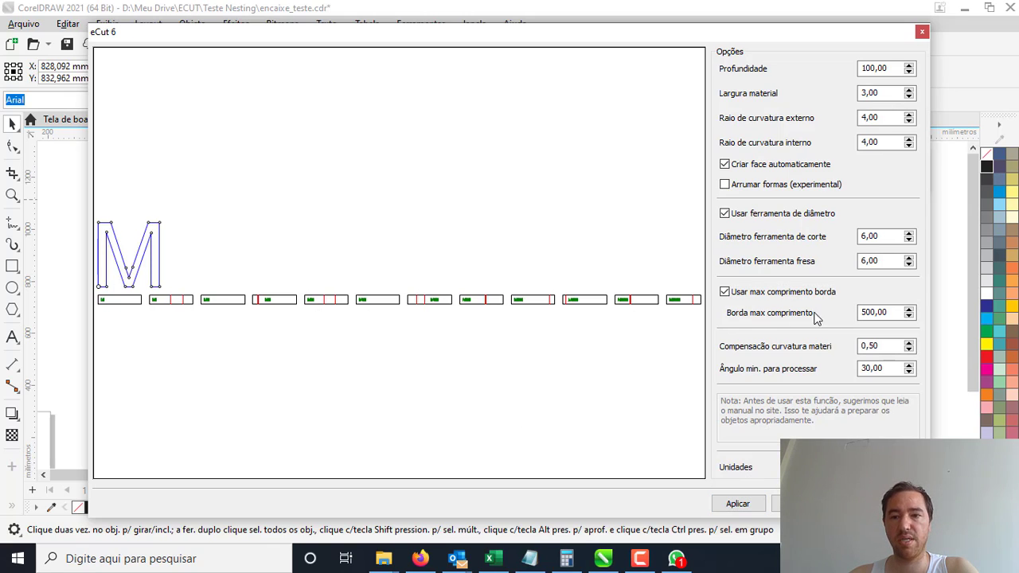
Turn off the maximum border length limit and regenerate the border as one continuous strip
{"action": "left_click", "coordinate": [748, 293]}
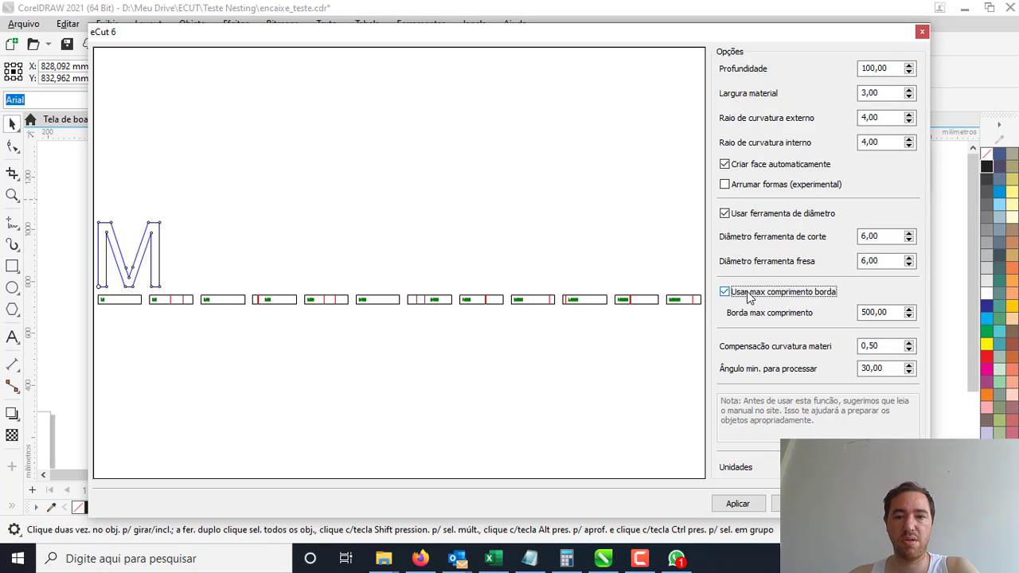
{"action": "left_click", "coordinate": [734, 504]}
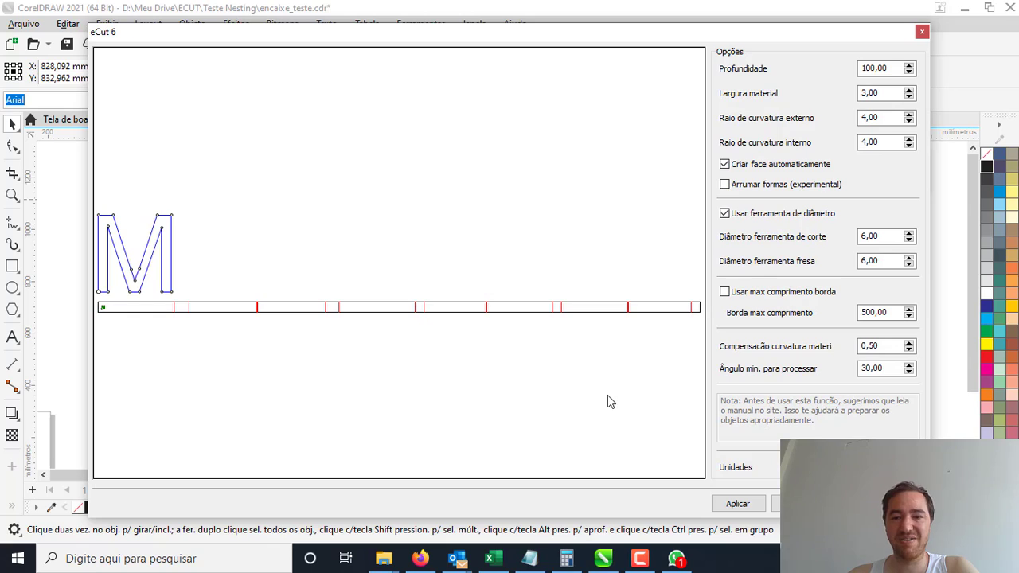
{"action": "left_click", "coordinate": [880, 312]}
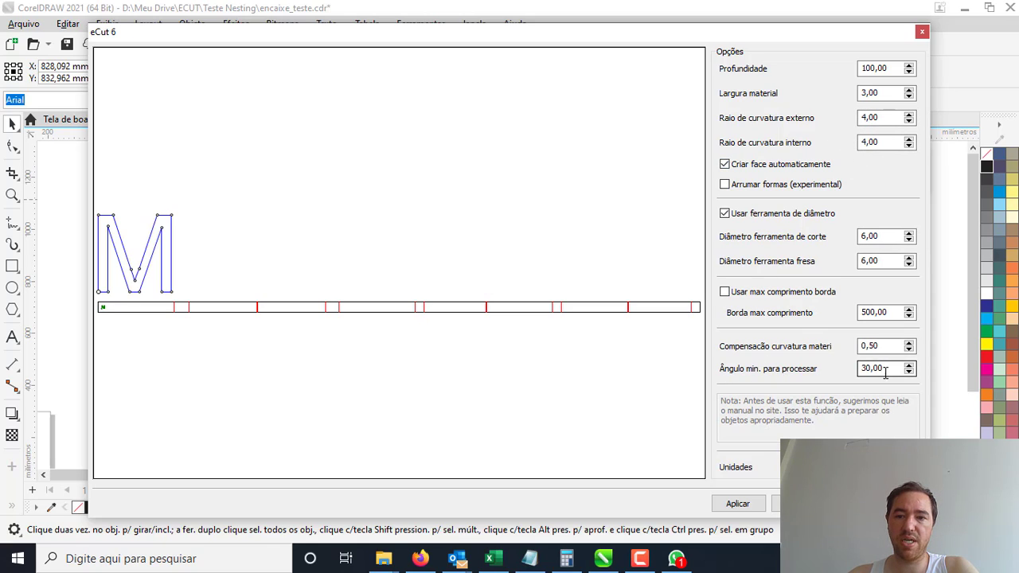
{"action": "scroll", "coordinate": [432, 291], "scroll_direction": "up", "scroll_amount": 5}
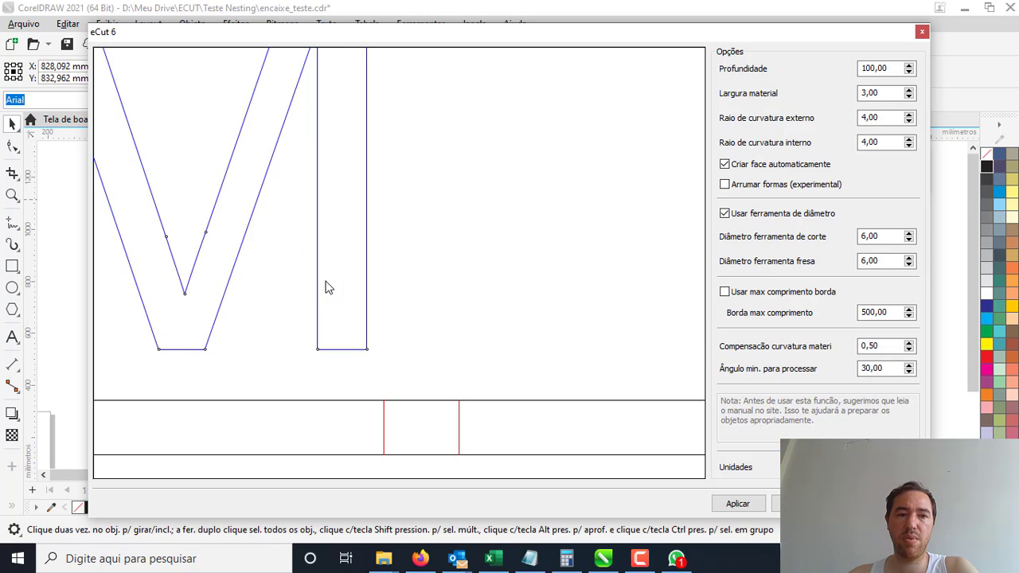
{"action": "scroll", "coordinate": [328, 287], "scroll_direction": "down", "scroll_amount": 4}
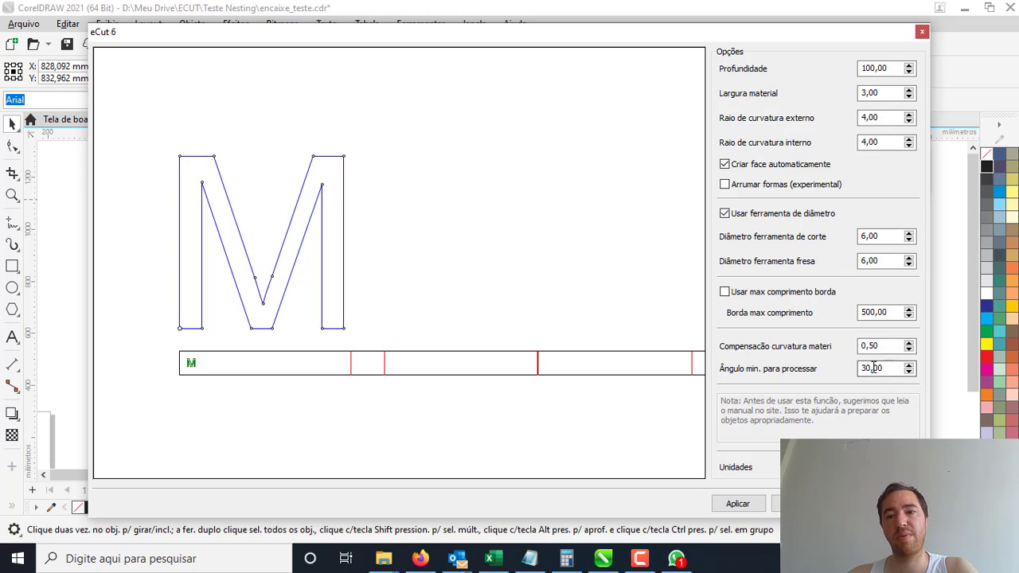
{"action": "scroll", "coordinate": [525, 360], "scroll_direction": "down", "scroll_amount": 2}
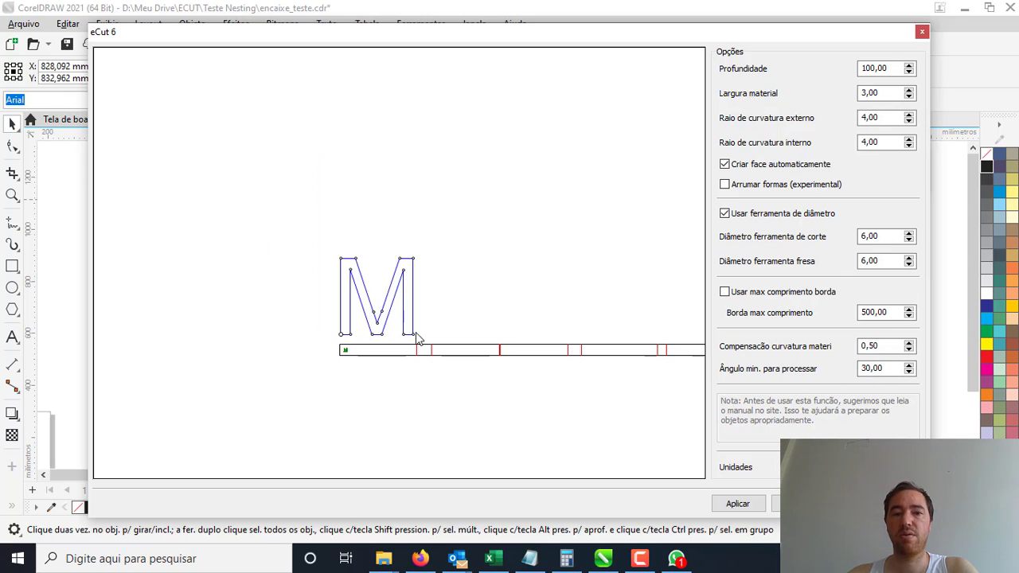
Output the flattened M face and continuous border strip to the drawing and close the flattening settings
{"action": "scroll", "coordinate": [556, 347], "scroll_direction": "down", "scroll_amount": 1}
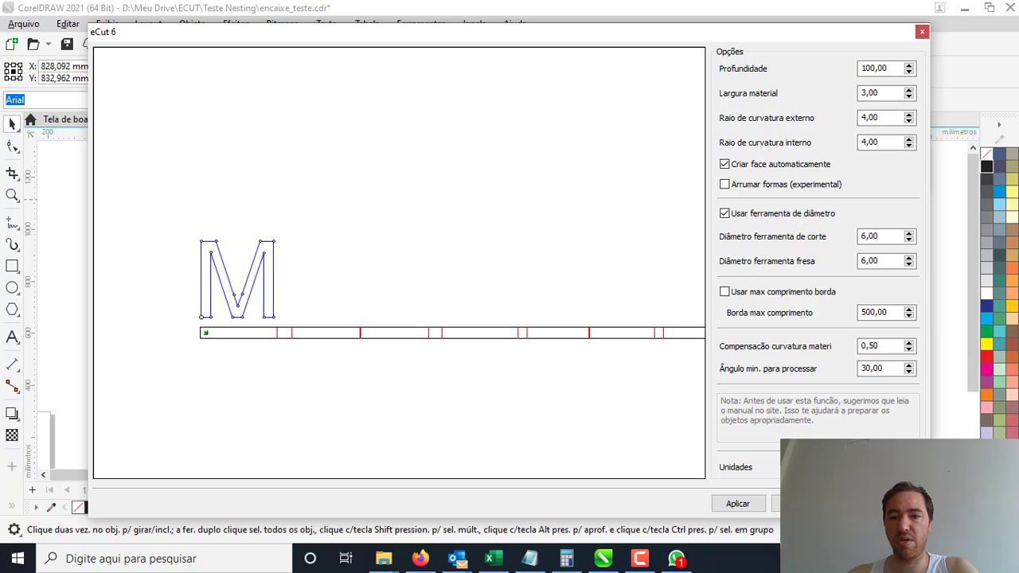
{"action": "left_click", "coordinate": [788, 503]}
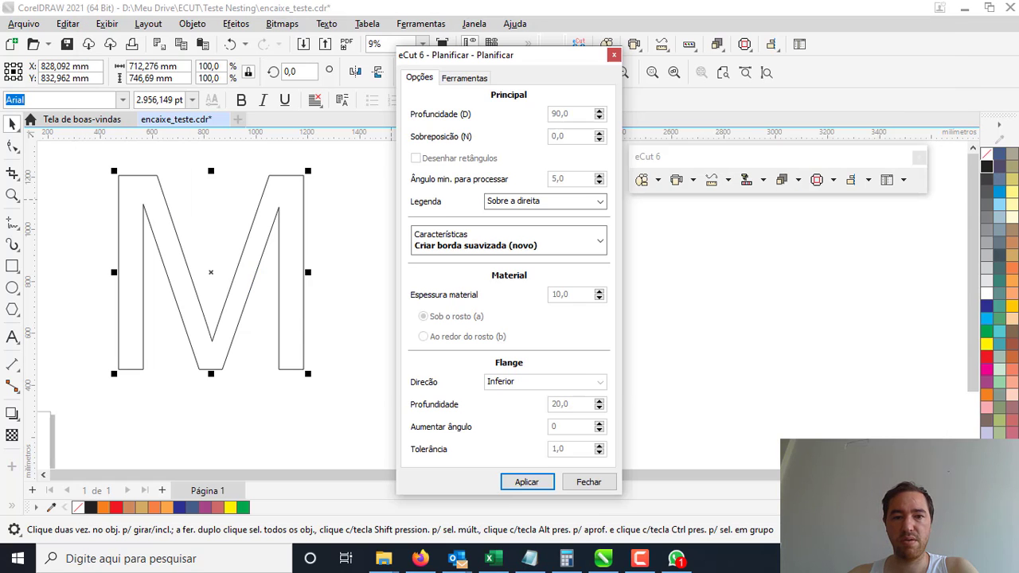
{"action": "left_click", "coordinate": [588, 485]}
{"action": "left_click", "coordinate": [348, 430]}
Move the generated face contours off the original M into the empty space beside it
{"action": "scroll", "coordinate": [348, 430], "scroll_direction": "up", "scroll_amount": 2}
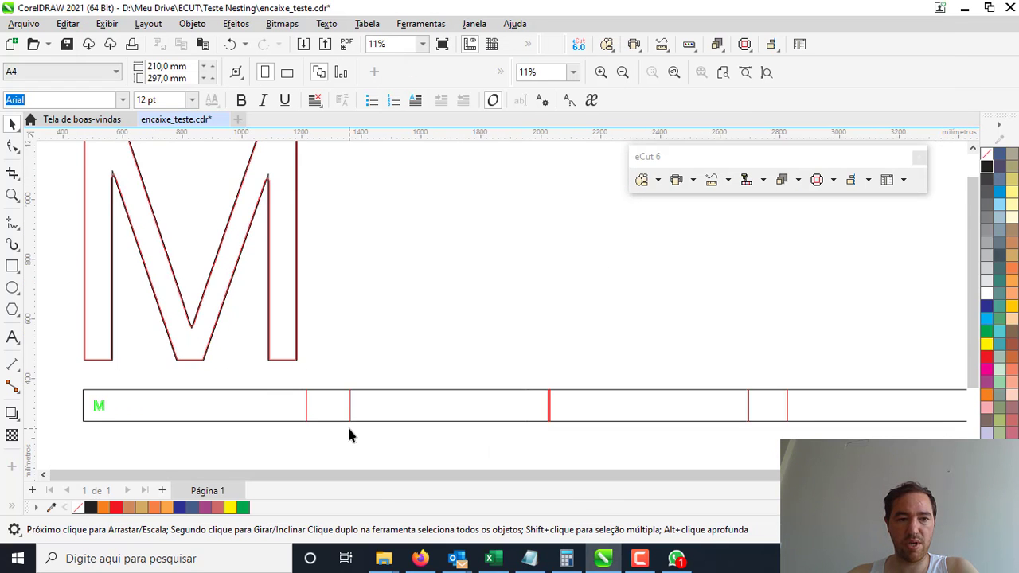
{"action": "left_click_drag", "start_coordinate": [449, 382], "coordinate": [422, 382]}
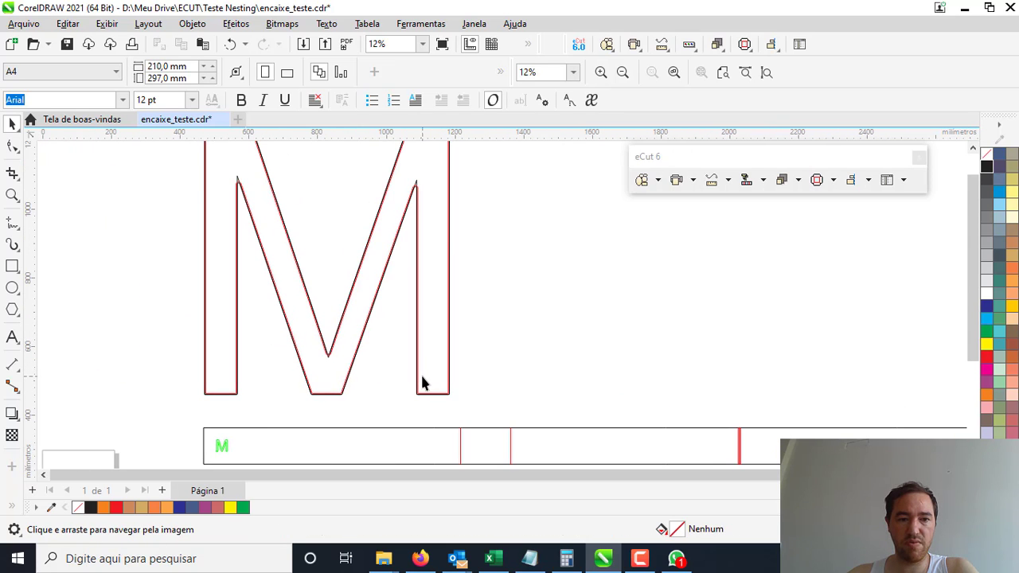
{"action": "scroll", "coordinate": [333, 377], "scroll_direction": "up", "scroll_amount": 8}
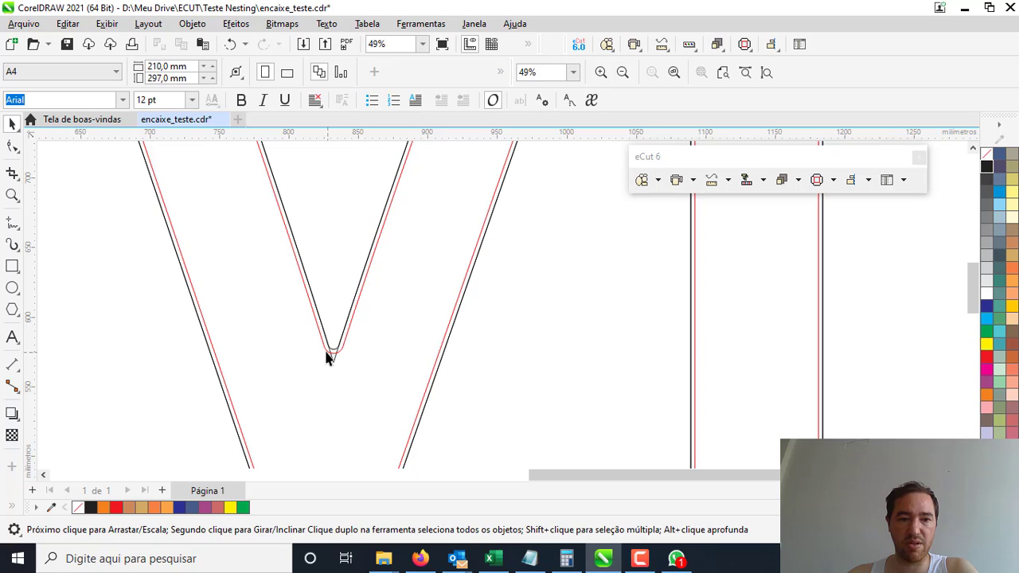
{"action": "scroll", "coordinate": [320, 338], "scroll_direction": "down", "scroll_amount": 6}
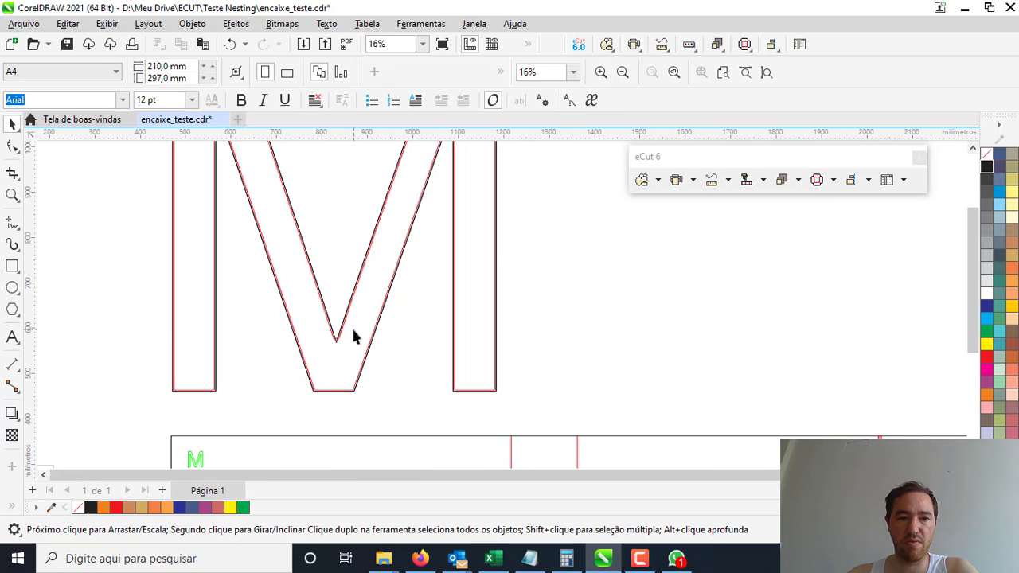
{"action": "left_click", "coordinate": [339, 366]}
{"action": "left_click_drag", "start_coordinate": [339, 366], "coordinate": [634, 385]}
{"action": "left_click", "coordinate": [606, 357]}
Inspect the rounded corners of the separated face contours and the fold lines along the border strip
{"action": "scroll", "coordinate": [571, 350], "scroll_direction": "up", "scroll_amount": 2}
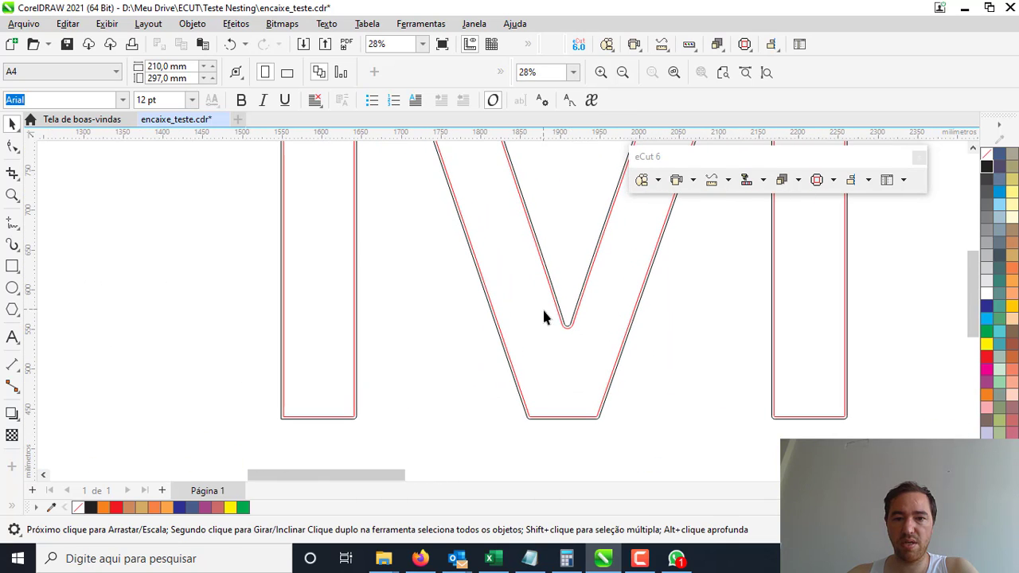
{"action": "scroll", "coordinate": [568, 301], "scroll_direction": "down", "scroll_amount": 2}
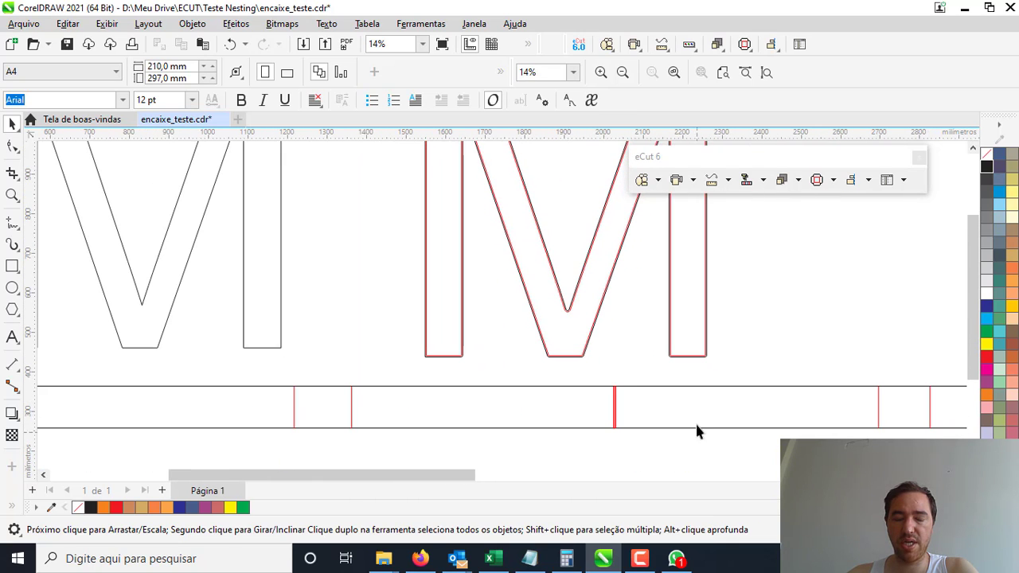
{"action": "scroll", "coordinate": [621, 402], "scroll_direction": "down", "scroll_amount": 1}
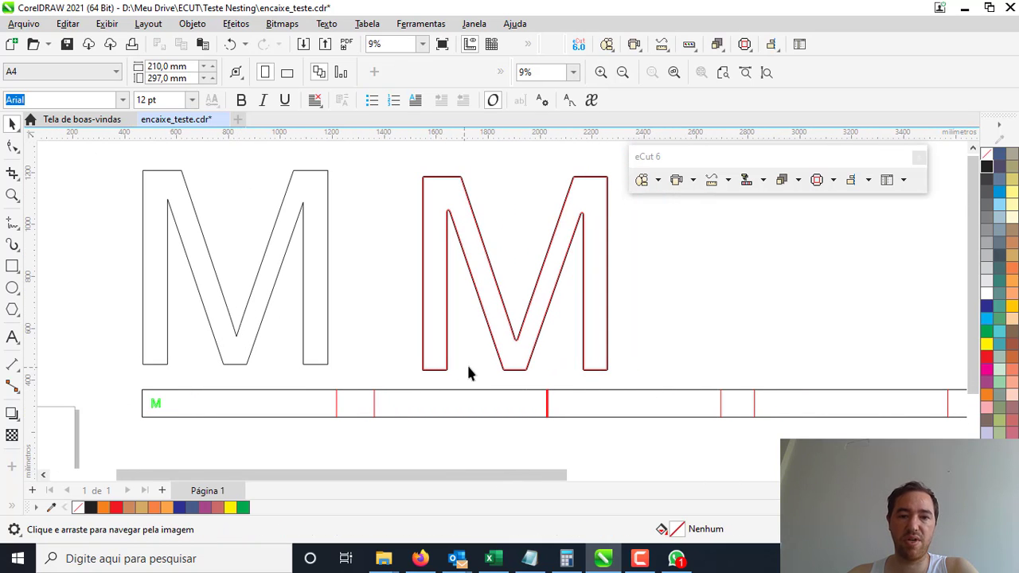
{"action": "scroll", "coordinate": [662, 342], "scroll_direction": "down", "scroll_amount": 1}
{"action": "left_click_drag", "start_coordinate": [662, 342], "coordinate": [626, 329]}
{"action": "scroll", "coordinate": [476, 274], "scroll_direction": "down", "scroll_amount": 1}
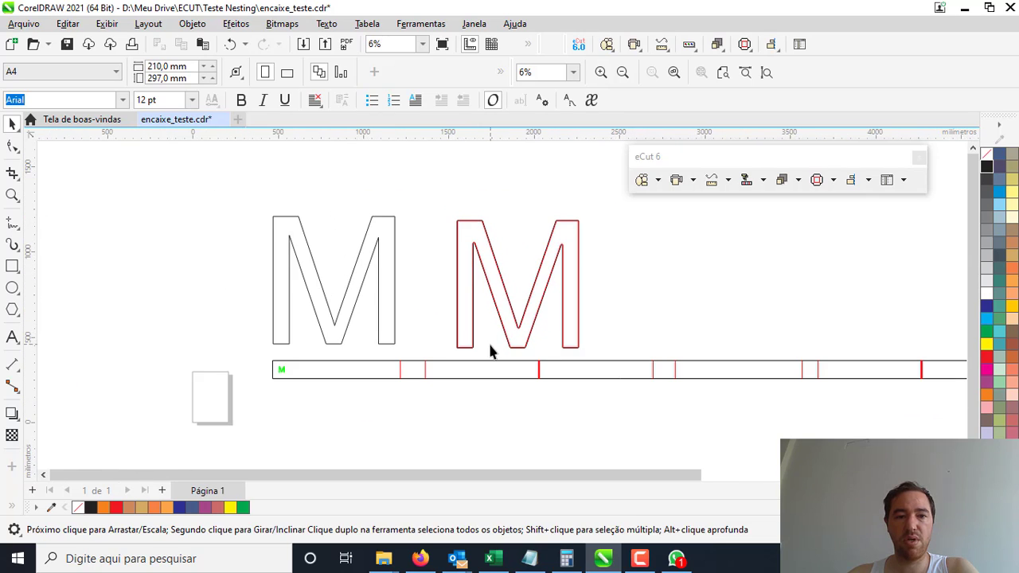
Place the plain M outline in the empty area below the border strip
{"action": "left_click_drag", "start_coordinate": [492, 348], "coordinate": [526, 220]}
{"action": "left_click", "coordinate": [408, 191]}
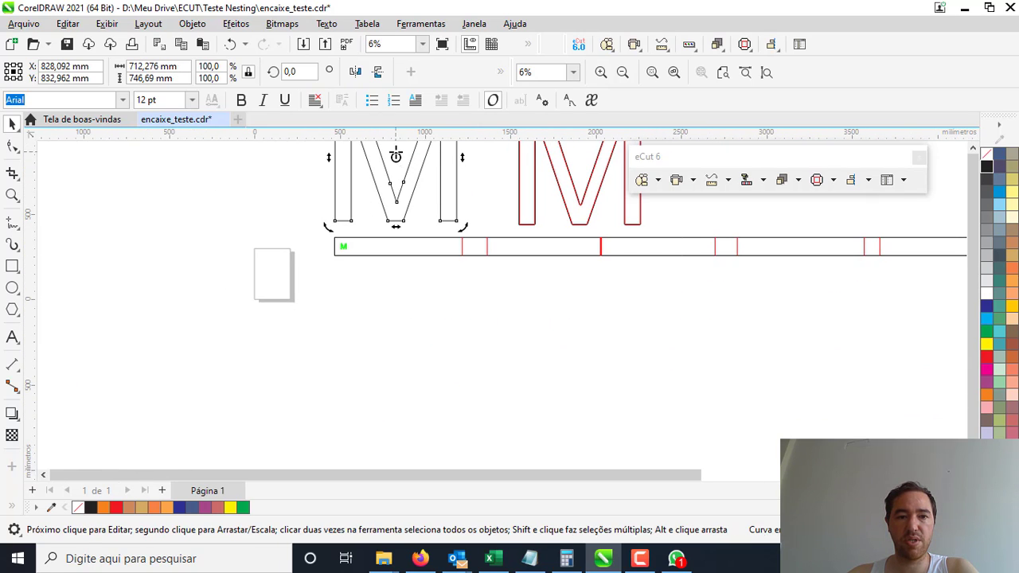
{"action": "left_click", "coordinate": [400, 203]}
{"action": "left_click", "coordinate": [401, 203]}
{"action": "left_click_drag", "start_coordinate": [393, 154], "coordinate": [410, 391]}
{"action": "left_click_drag", "start_coordinate": [590, 404], "coordinate": [561, 317]}
{"action": "left_click", "coordinate": [561, 322]}
{"action": "scroll", "coordinate": [402, 276], "scroll_direction": "up", "scroll_amount": 2}
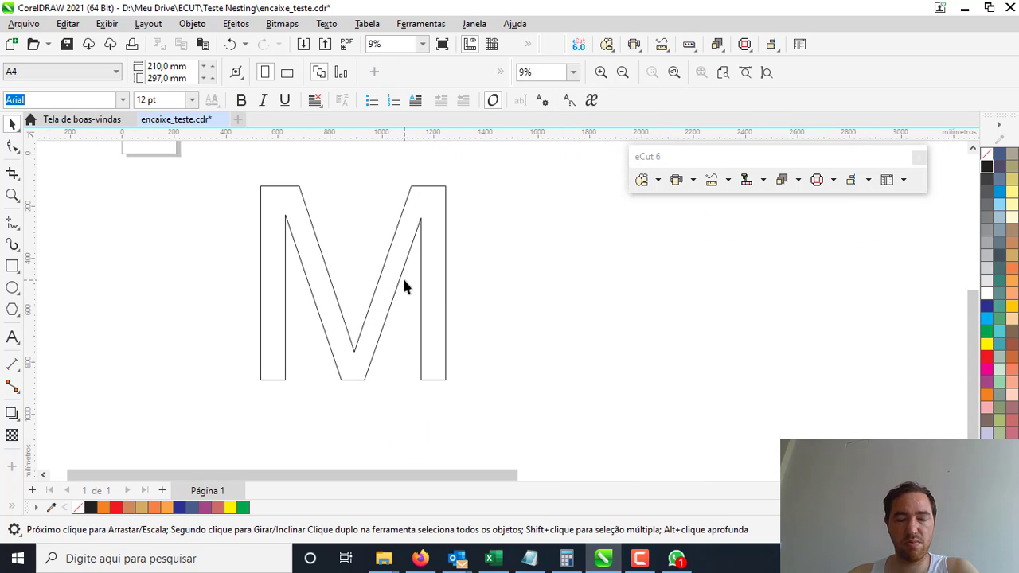
{"action": "left_click_drag", "start_coordinate": [433, 302], "coordinate": [400, 327]}
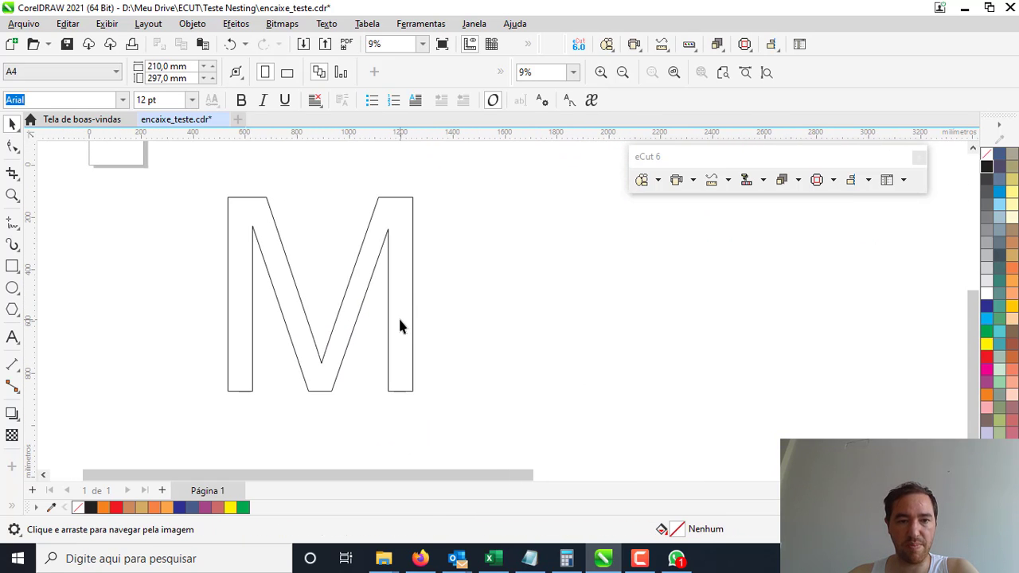
Flatten the plain M with the Usar espessura do material feature and close the flattening settings
{"action": "left_click", "coordinate": [399, 268]}
{"action": "left_click", "coordinate": [743, 190]}
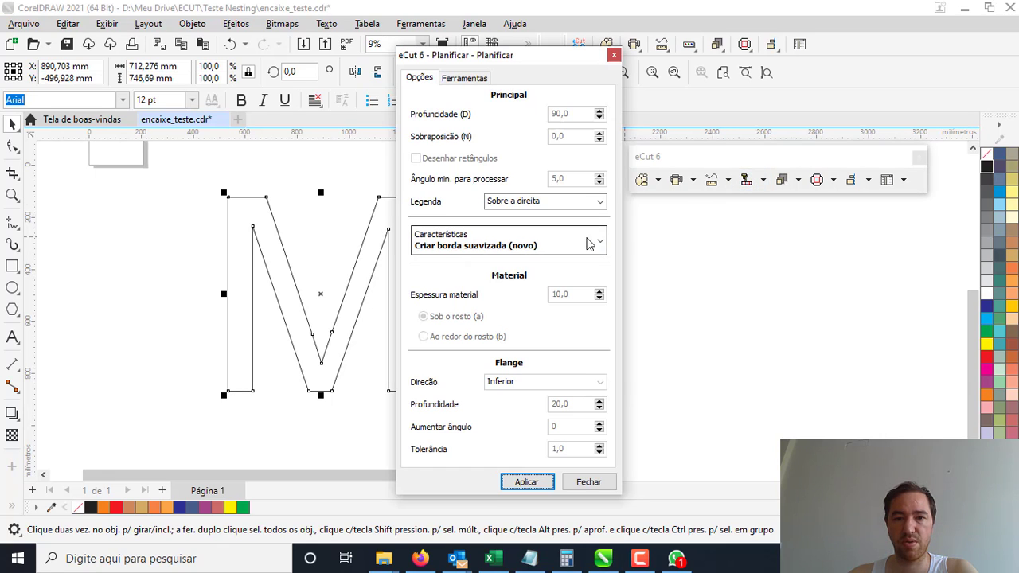
{"action": "left_click", "coordinate": [599, 243]}
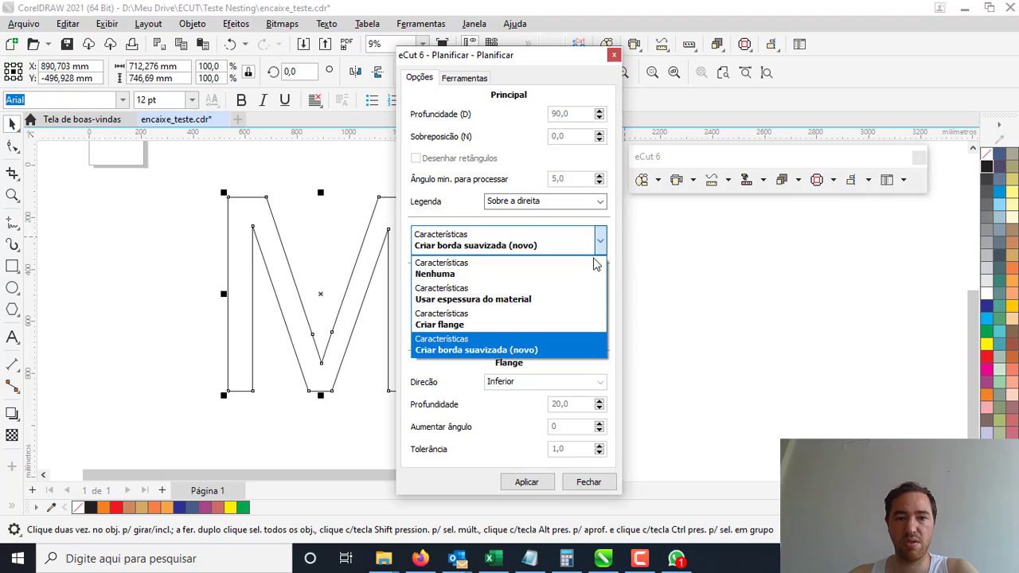
{"action": "left_click", "coordinate": [541, 299]}
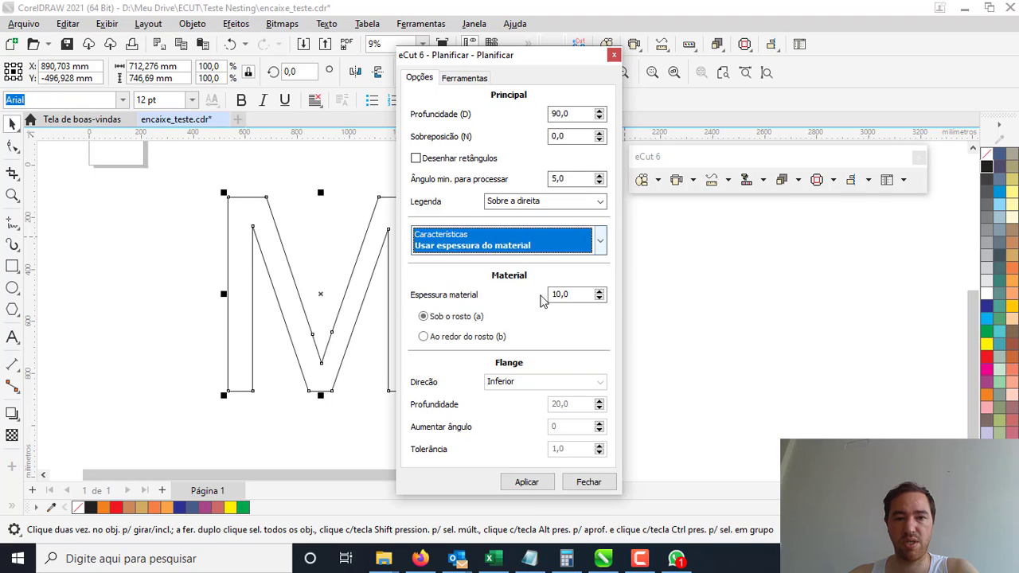
{"action": "left_click", "coordinate": [527, 481]}
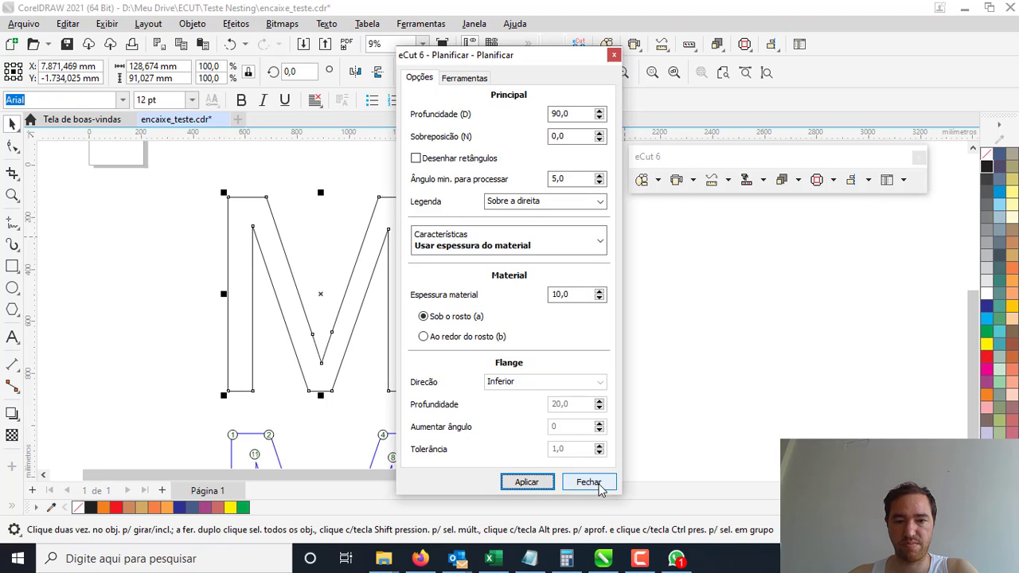
{"action": "left_click", "coordinate": [589, 482]}
Examine the numbered corners on the flattened M and follow the matching fold numbers along the strip to its end
{"action": "scroll", "coordinate": [512, 421], "scroll_direction": "down", "scroll_amount": 5}
{"action": "left_click_drag", "start_coordinate": [486, 328], "coordinate": [484, 324]}
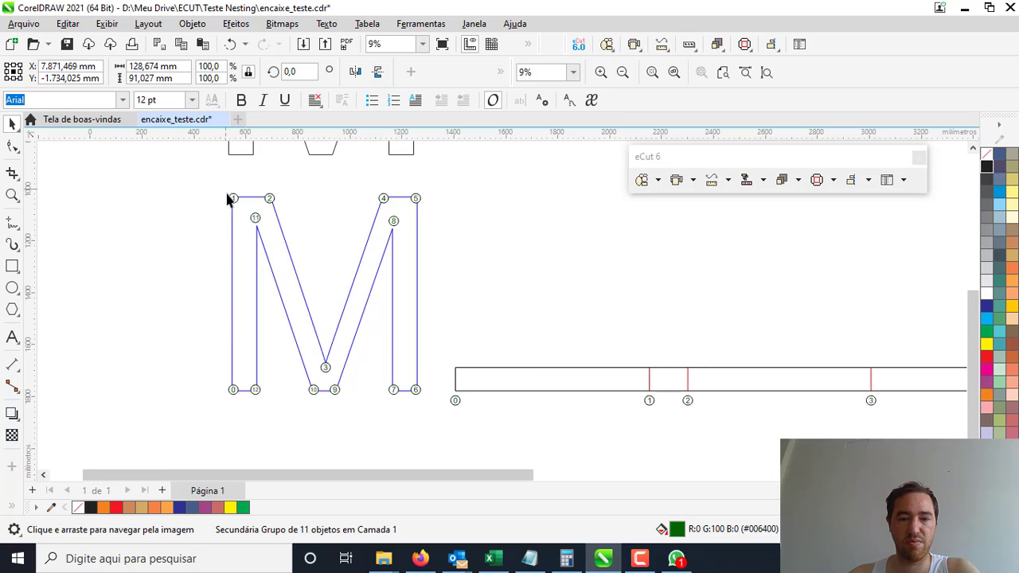
{"action": "scroll", "coordinate": [770, 398], "scroll_direction": "down", "scroll_amount": 1}
{"action": "scroll", "coordinate": [705, 382], "scroll_direction": "right", "scroll_amount": 6}
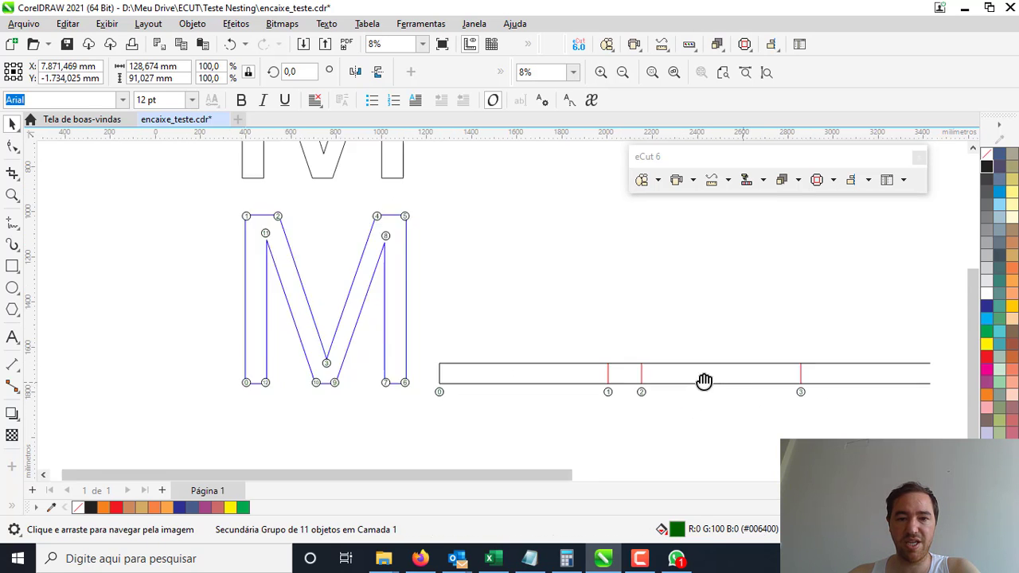
{"action": "scroll", "coordinate": [435, 359], "scroll_direction": "right", "scroll_amount": 3}
{"action": "scroll", "coordinate": [612, 359], "scroll_direction": "up", "scroll_amount": 1}
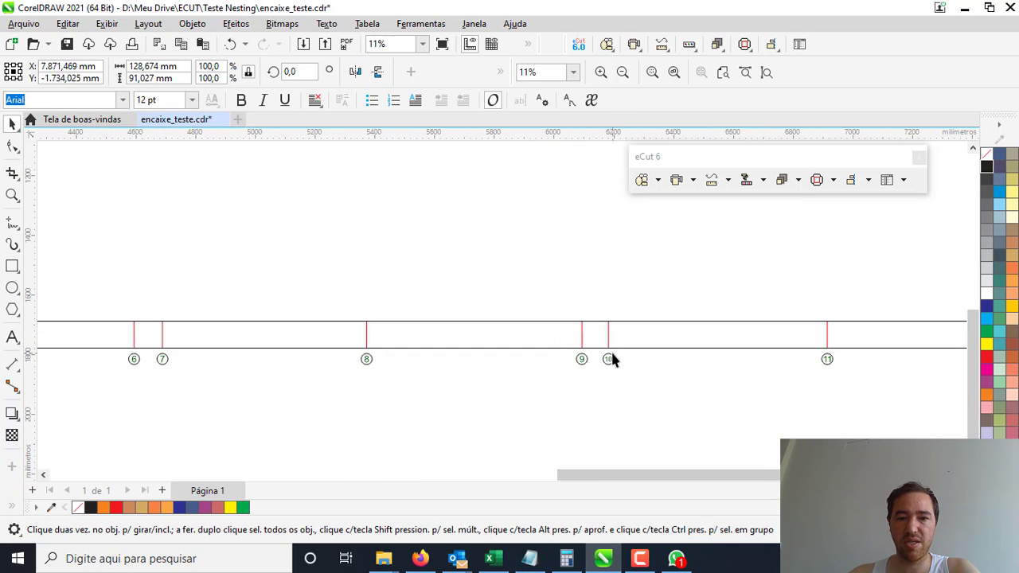
{"action": "scroll", "coordinate": [677, 347], "scroll_direction": "down", "scroll_amount": 1}
{"action": "scroll", "coordinate": [520, 357], "scroll_direction": "right", "scroll_amount": 6}
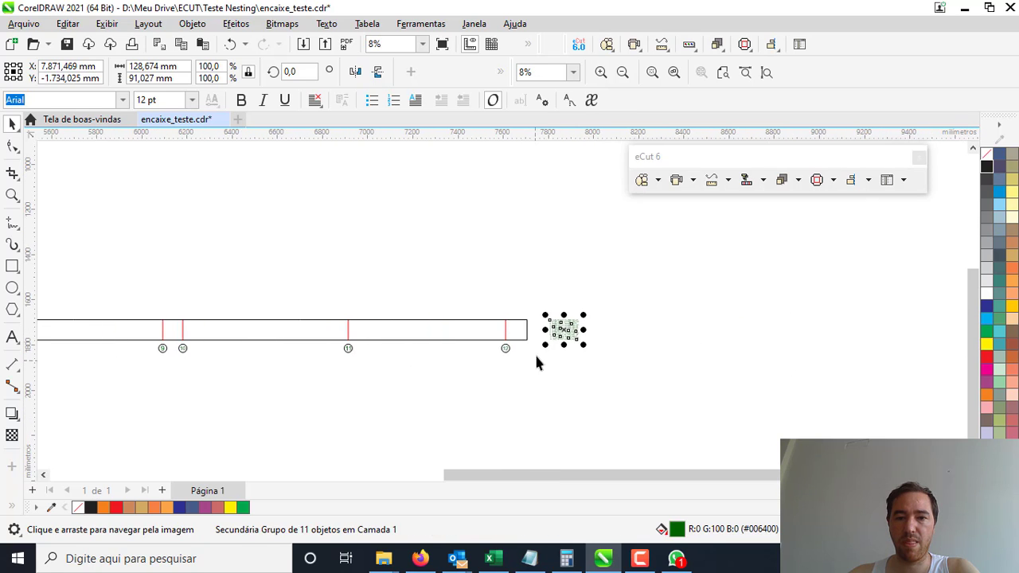
Read the list of segment lengths, turn directions and bend angles beside the strip's end
{"action": "scroll", "coordinate": [589, 343], "scroll_direction": "up", "scroll_amount": 1}
{"action": "scroll", "coordinate": [590, 342], "scroll_direction": "up", "scroll_amount": 7}
{"action": "left_click", "coordinate": [596, 422]}
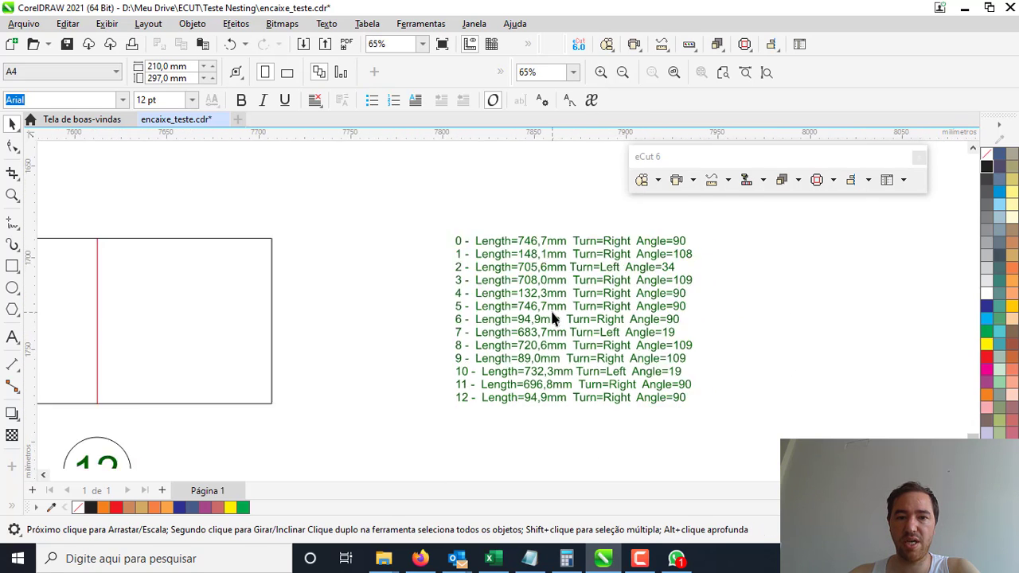
{"action": "left_click_drag", "start_coordinate": [555, 318], "coordinate": [479, 351]}
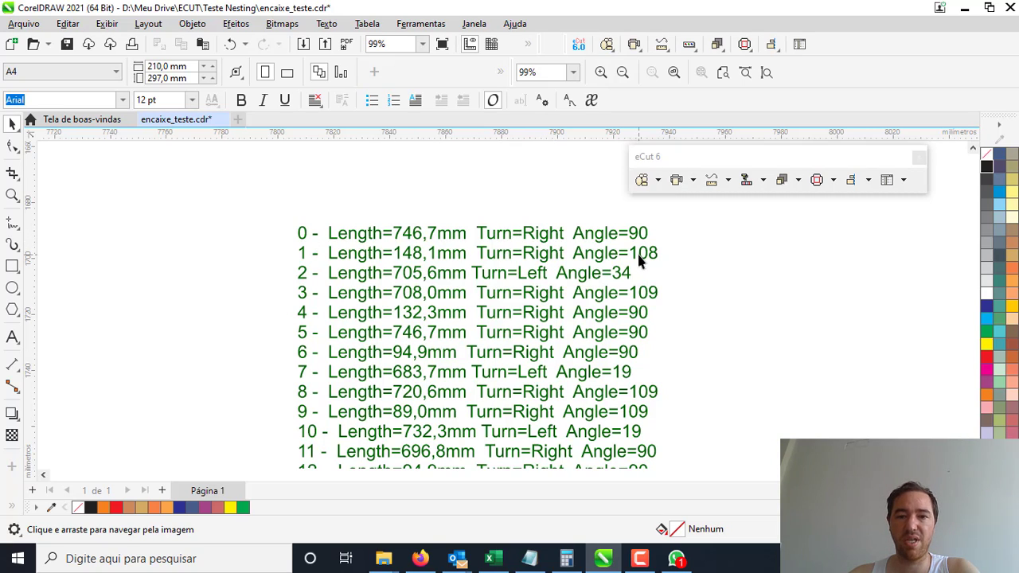
{"action": "scroll", "coordinate": [492, 301], "scroll_direction": "down", "scroll_amount": 1}
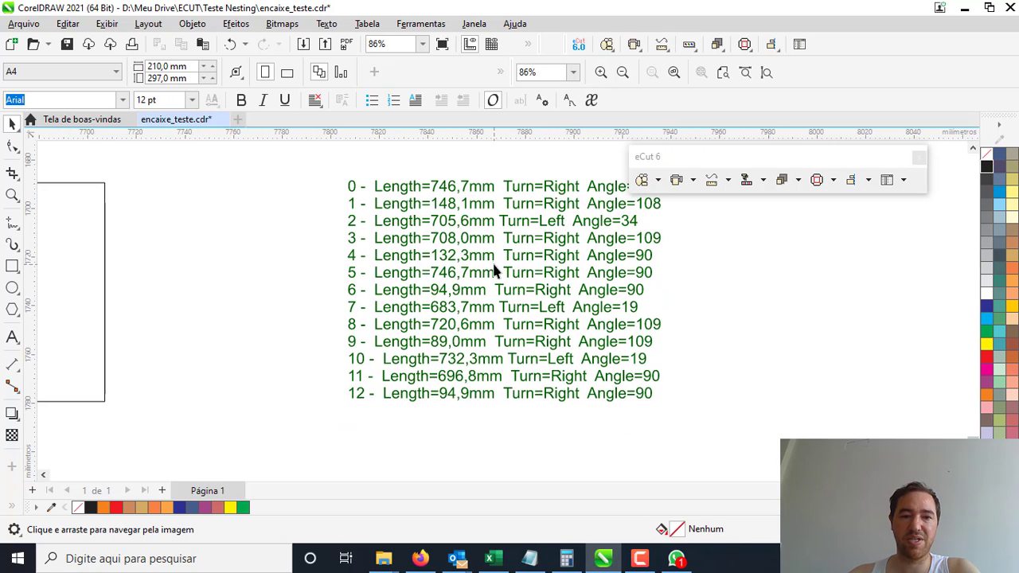
{"action": "left_click_drag", "start_coordinate": [422, 255], "coordinate": [473, 243]}
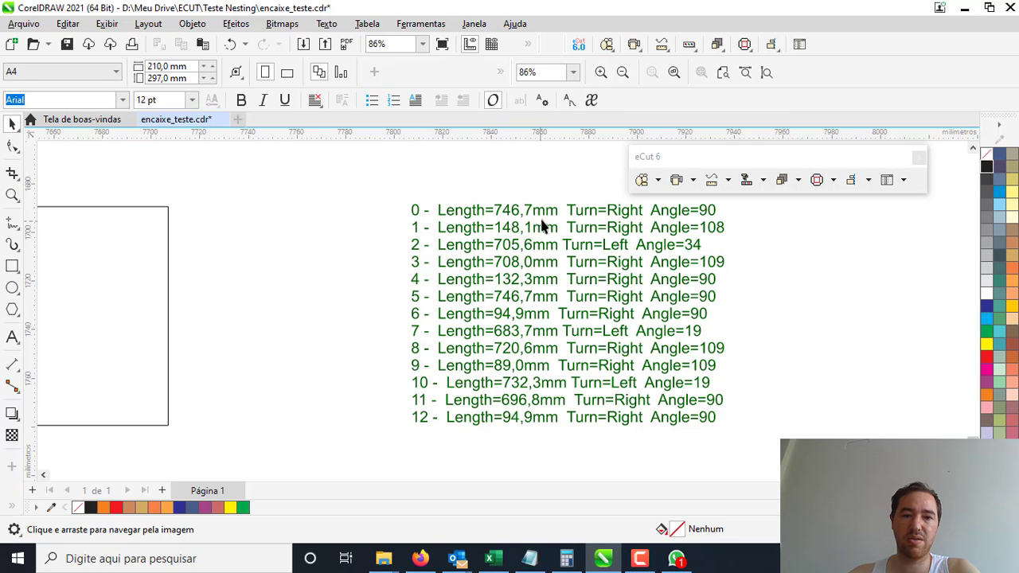
{"action": "scroll", "coordinate": [506, 214], "scroll_direction": "down", "scroll_amount": 2}
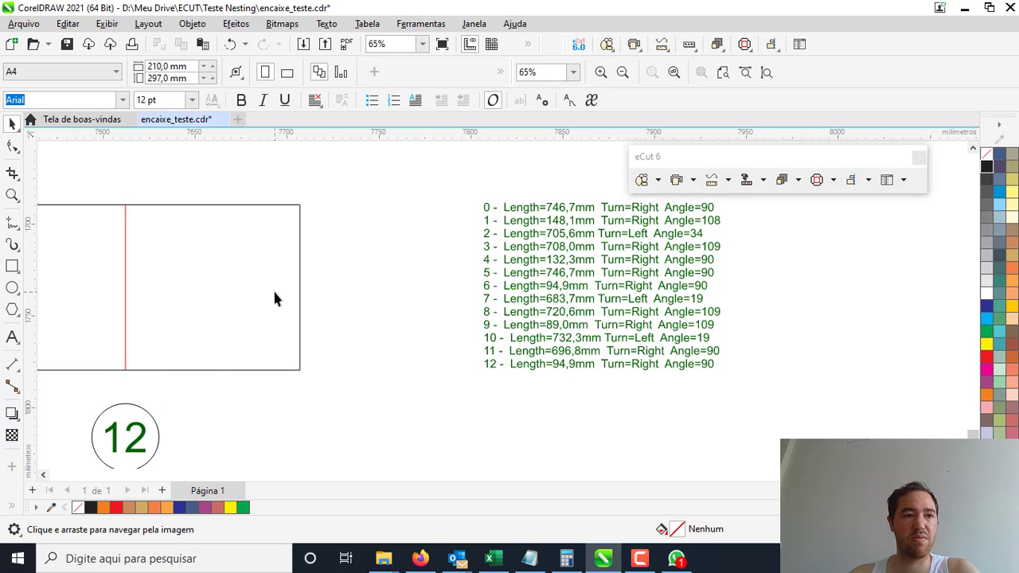
Draw a two-point line along the strip's lower edge from fold 12 to the end to check that segment's length
{"action": "left_click", "coordinate": [16, 231]}
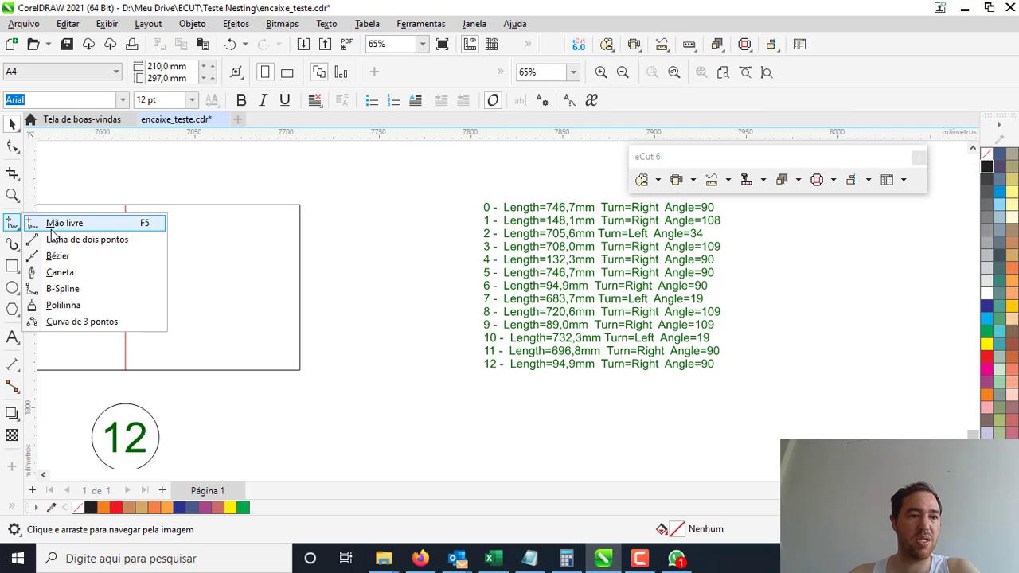
{"action": "left_click", "coordinate": [79, 236]}
{"action": "left_click_drag", "start_coordinate": [128, 371], "coordinate": [301, 370]}
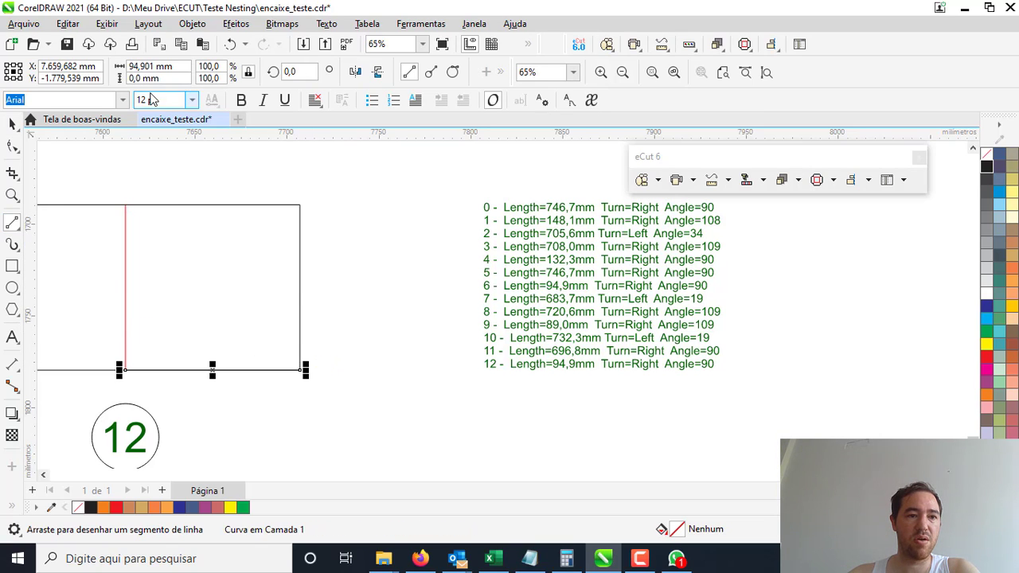
{"action": "left_click", "coordinate": [142, 68]}
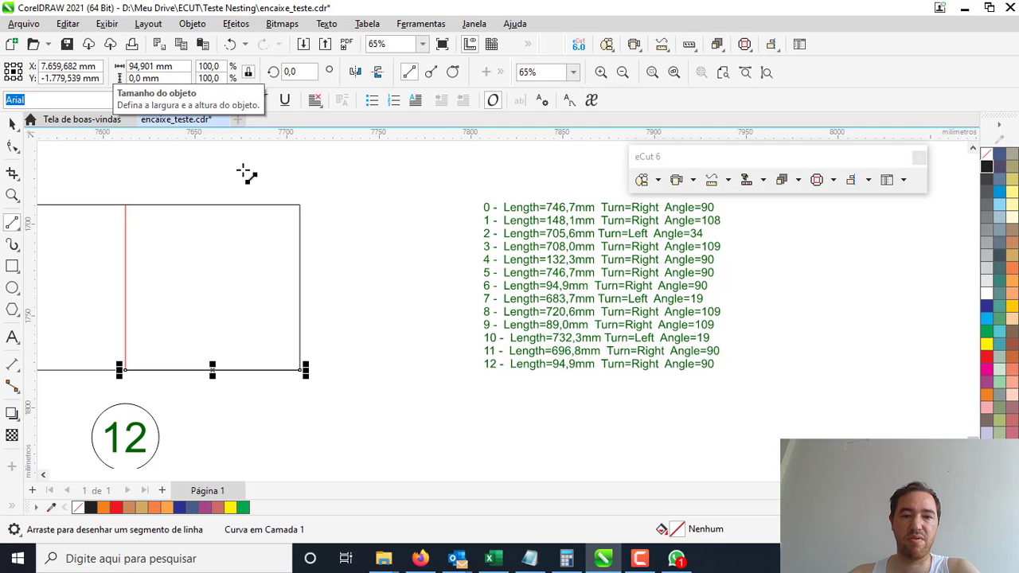
Compare the fold numbers back along the whole strip with the numbered corners of the flattened M
{"action": "scroll", "coordinate": [496, 358], "scroll_direction": "down", "scroll_amount": 5}
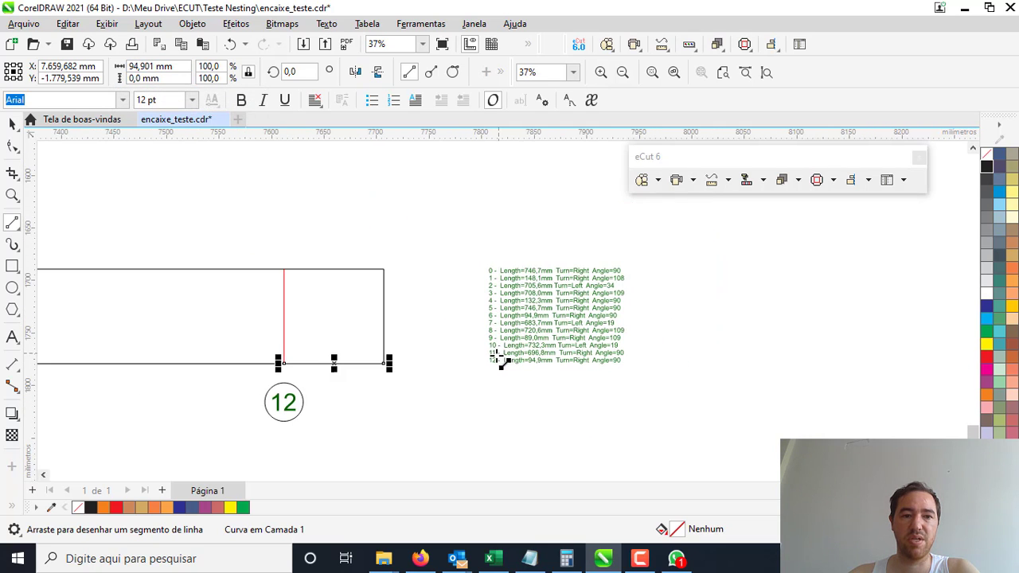
{"action": "scroll", "coordinate": [398, 340], "scroll_direction": "down", "scroll_amount": 5}
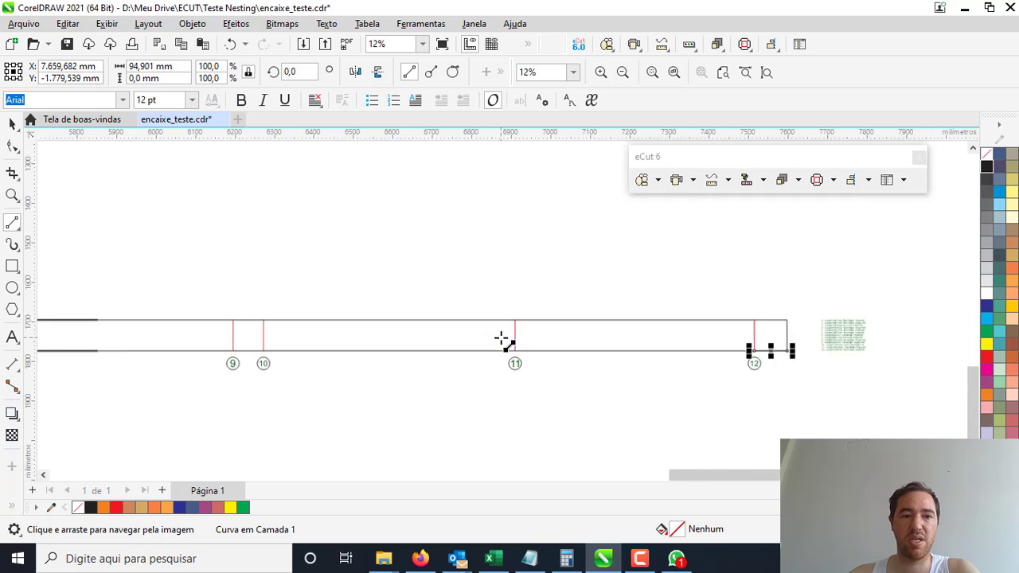
{"action": "scroll", "coordinate": [363, 317], "scroll_direction": "up", "scroll_amount": 2}
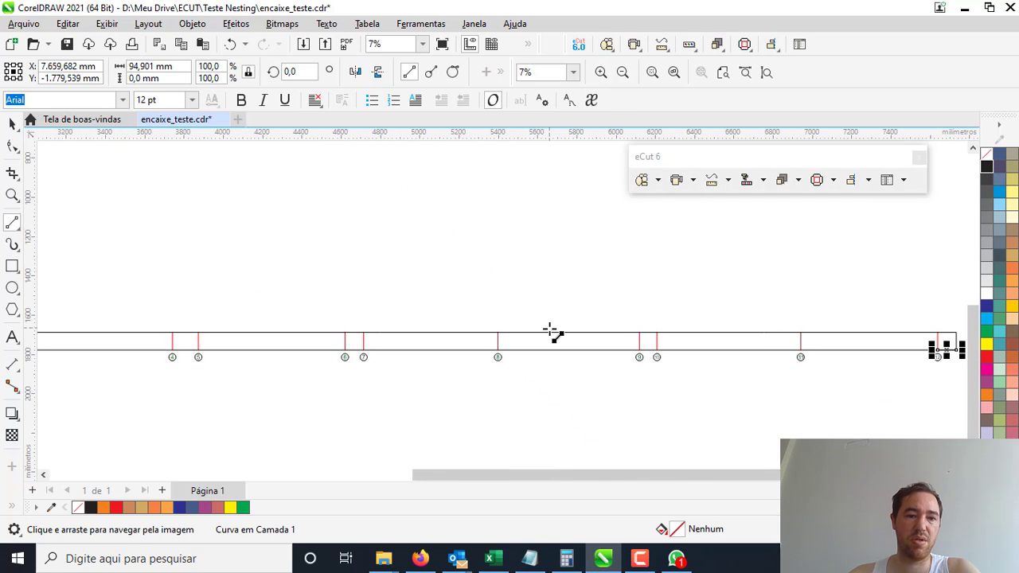
{"action": "scroll", "coordinate": [369, 330], "scroll_direction": "down", "scroll_amount": 3}
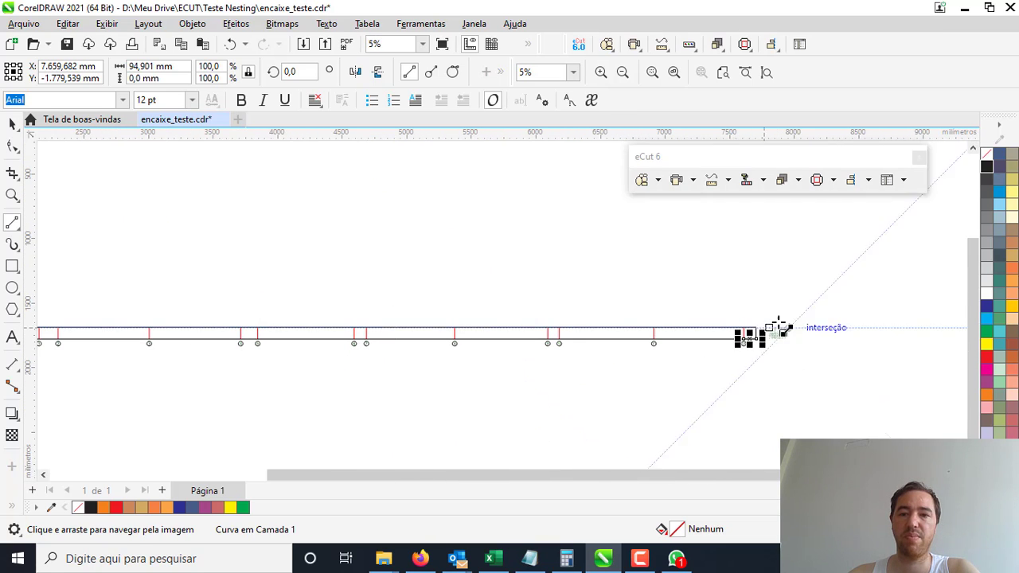
{"action": "left_click_drag", "start_coordinate": [226, 293], "coordinate": [495, 300]}
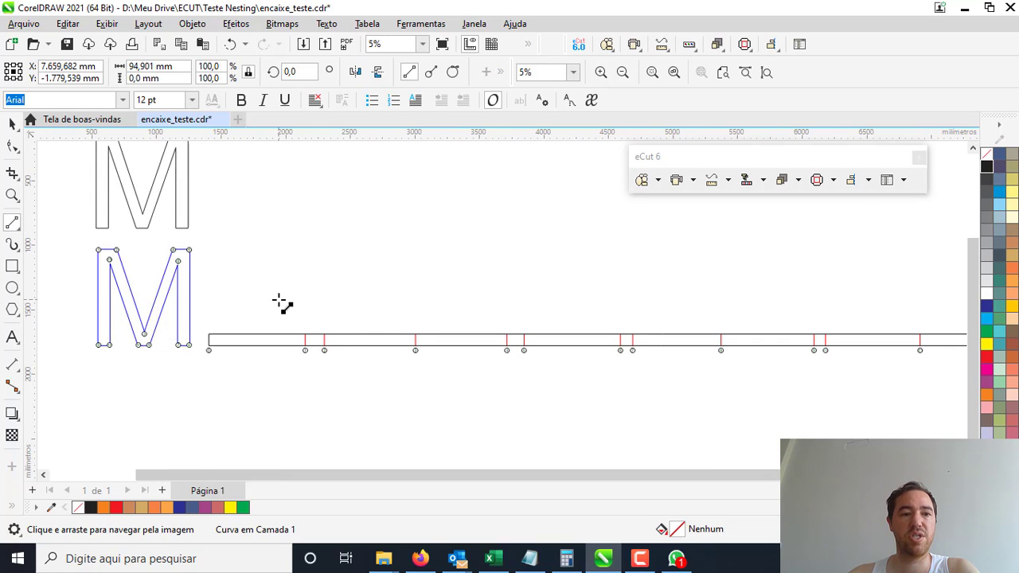
{"action": "scroll", "coordinate": [263, 326], "scroll_direction": "up", "scroll_amount": 1}
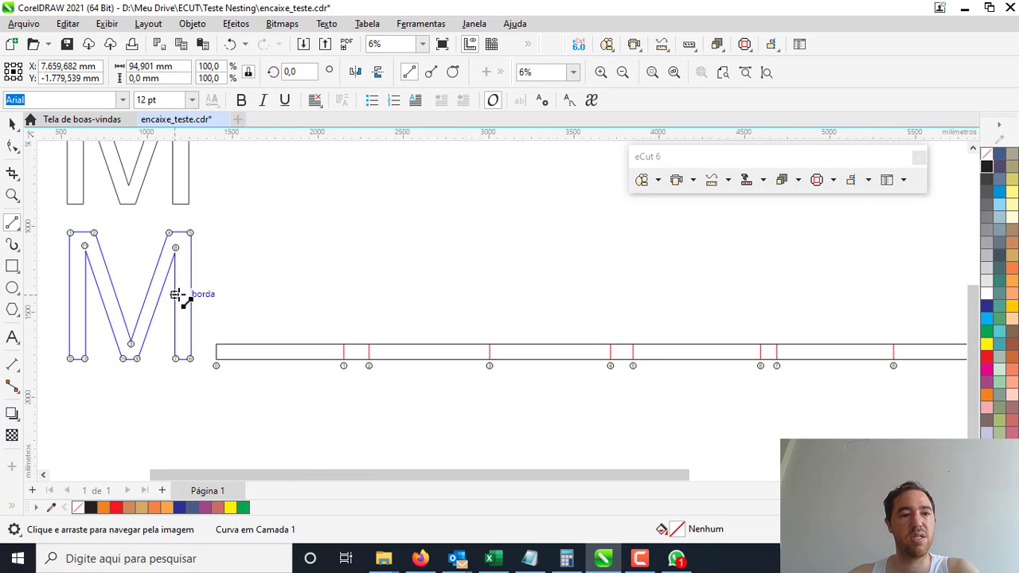